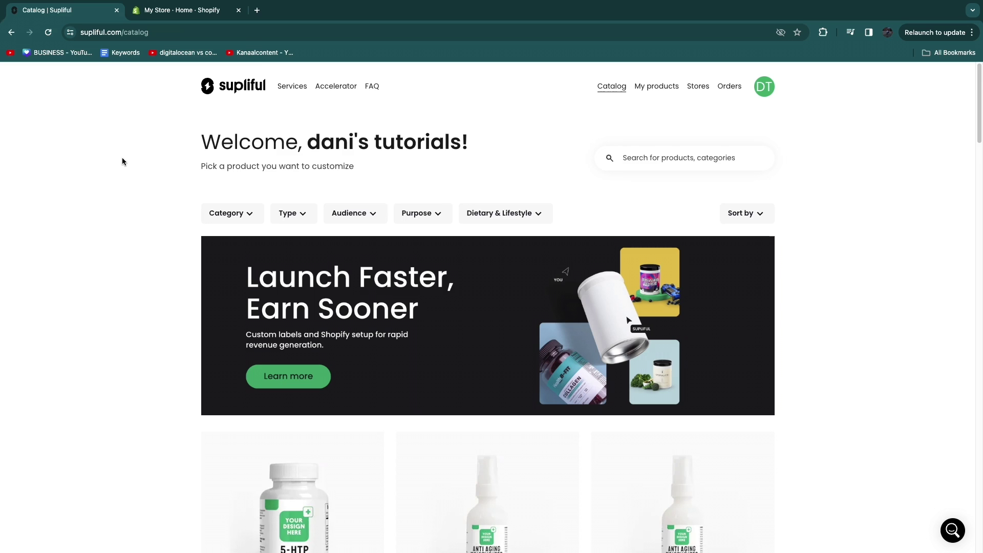
- Browse the Supliful catalog and glance at the Shopify admin before connecting a store
{"action": "scroll", "coordinate": [122, 158], "scroll_direction": "down", "scroll_amount": 4}
{"action": "scroll", "coordinate": [64, 328], "scroll_direction": "down", "scroll_amount": 1}
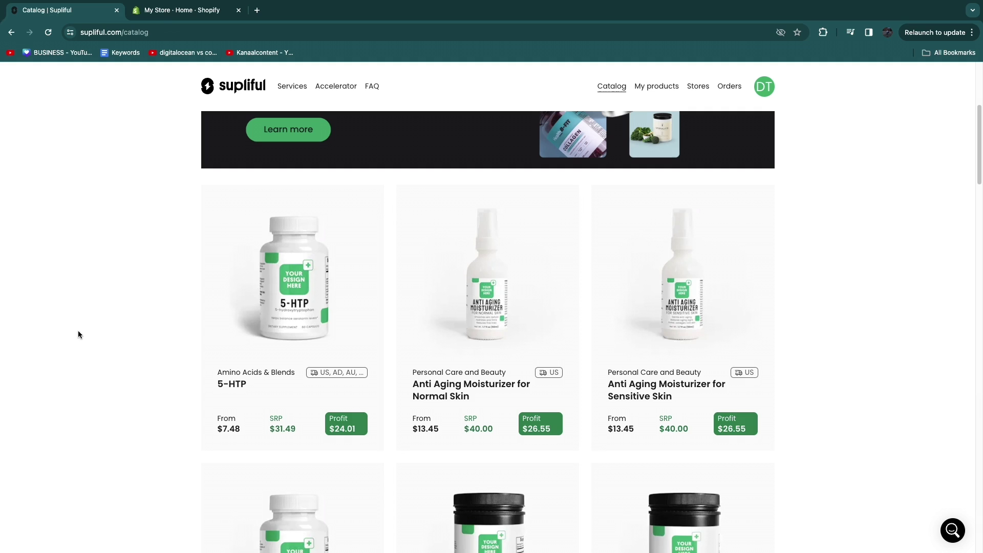
{"action": "scroll", "coordinate": [186, 134], "scroll_direction": "up", "scroll_amount": 4}
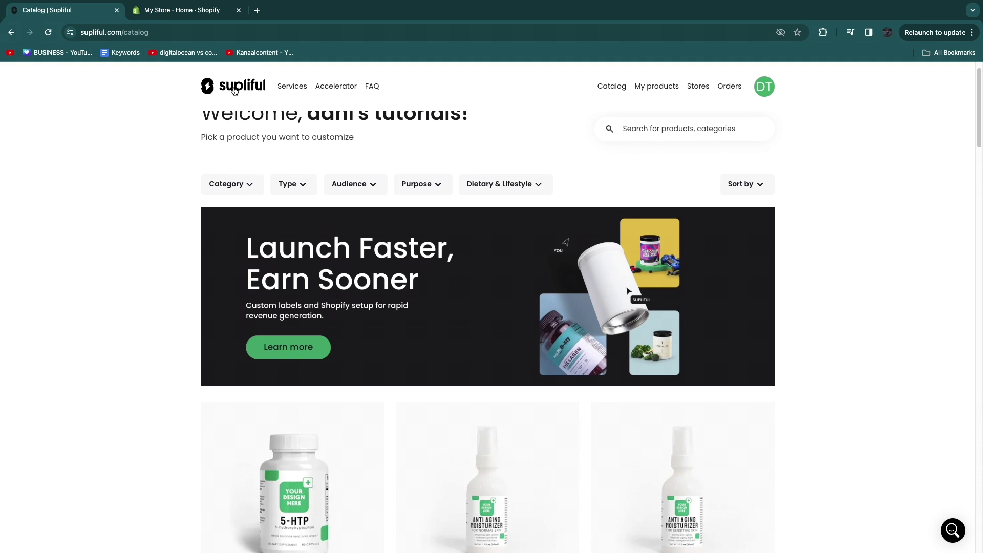
{"action": "left_click", "coordinate": [208, 16]}
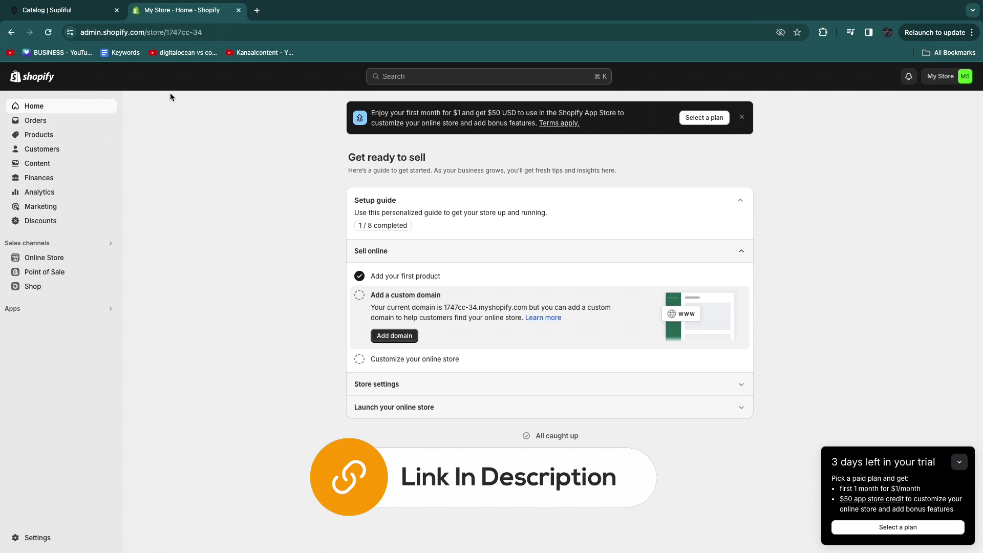
{"action": "left_click", "coordinate": [100, 11]}
{"action": "scroll", "coordinate": [133, 297], "scroll_direction": "down", "scroll_amount": 3}
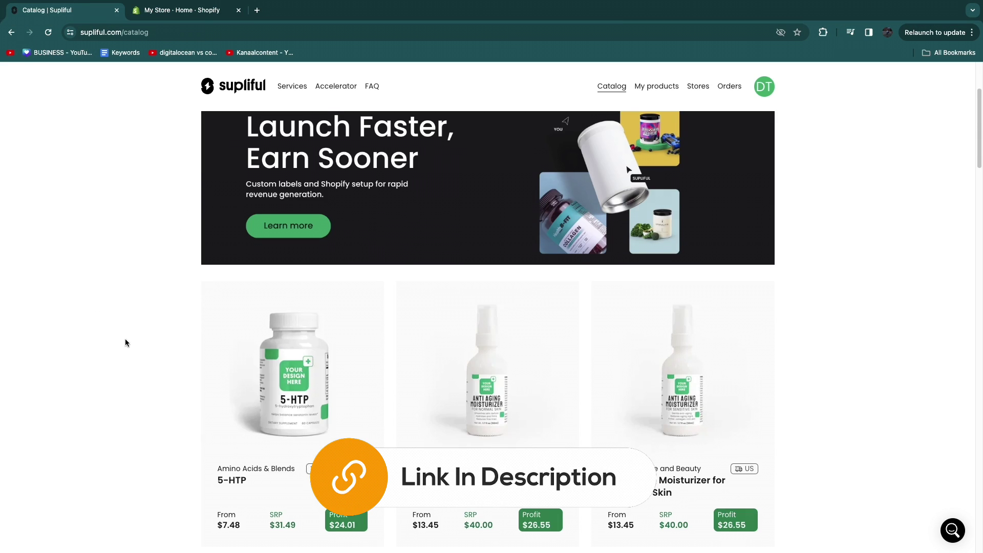
{"action": "scroll", "coordinate": [112, 336], "scroll_direction": "down", "scroll_amount": 4}
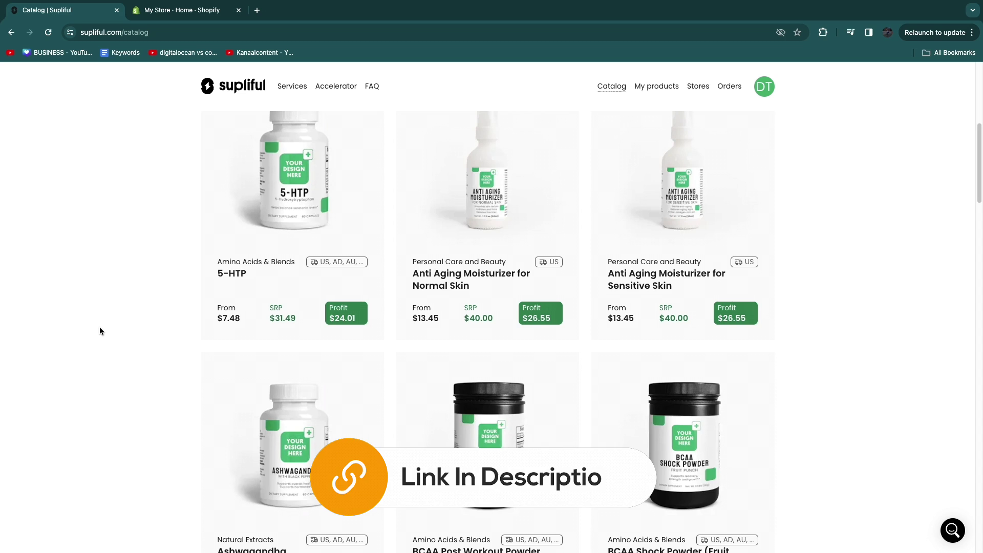
{"action": "scroll", "coordinate": [92, 246], "scroll_direction": "up", "scroll_amount": 7}
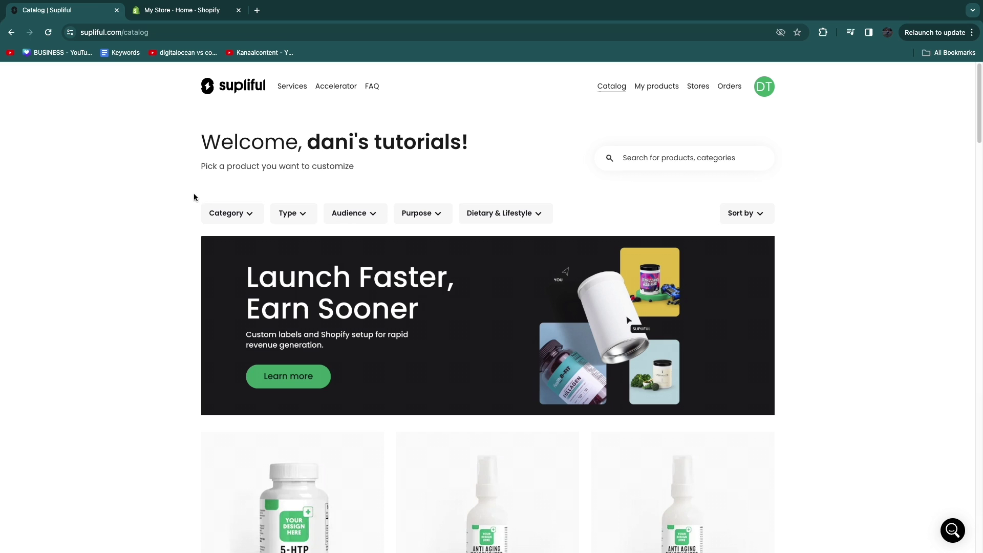
- Connect the 1747cc-34.myshopify.com store by installing the Supliful app from the Stores page
{"action": "left_click", "coordinate": [694, 88]}
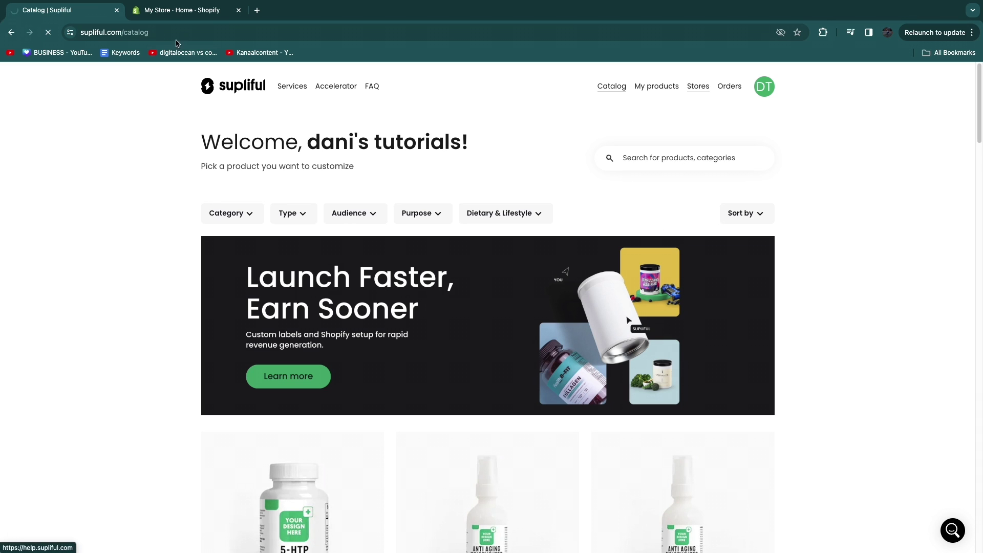
{"action": "left_click", "coordinate": [184, 11]}
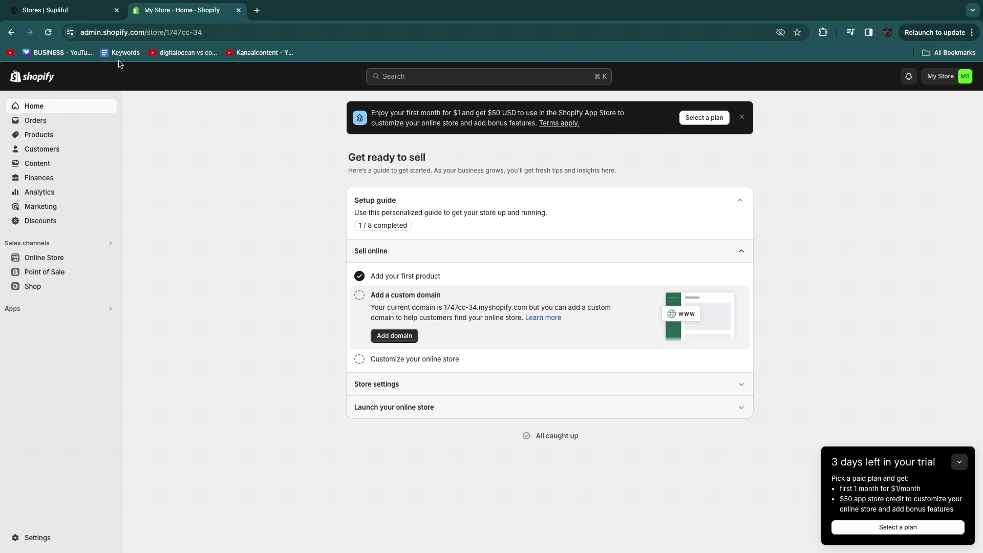
{"action": "left_click", "coordinate": [65, 16]}
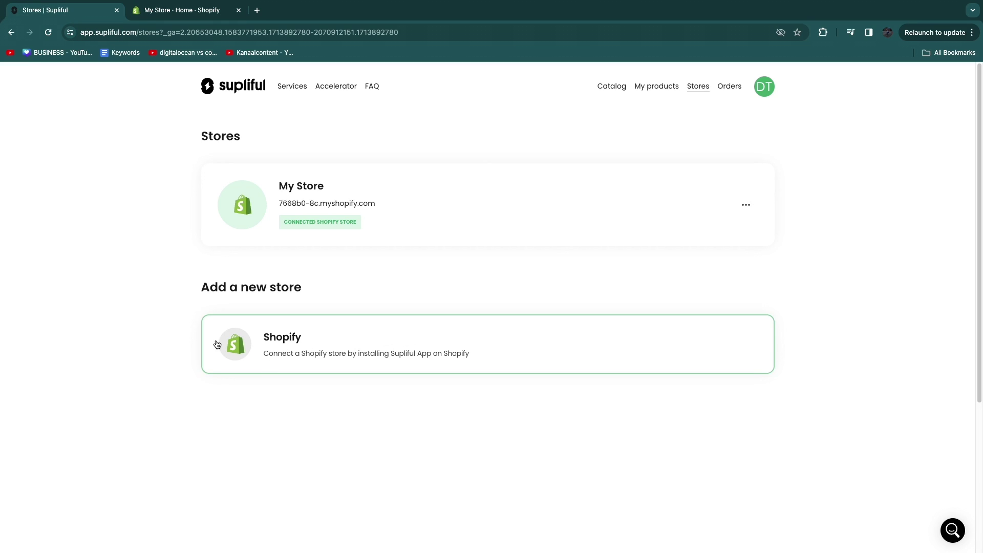
{"action": "left_click", "coordinate": [380, 352]}
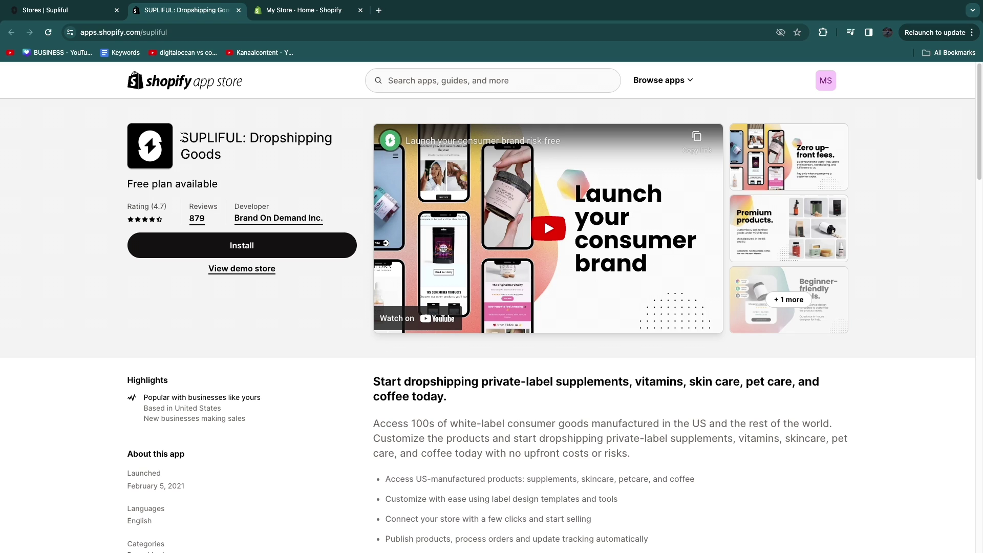
{"action": "left_click_drag", "start_coordinate": [181, 138], "coordinate": [238, 139]}
{"action": "left_click", "coordinate": [222, 104]}
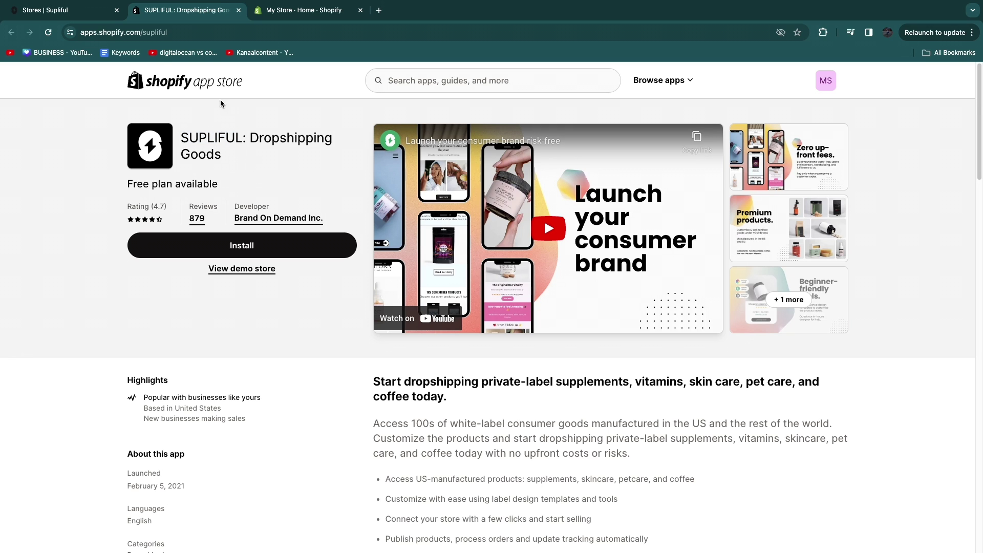
{"action": "left_click", "coordinate": [239, 10]}
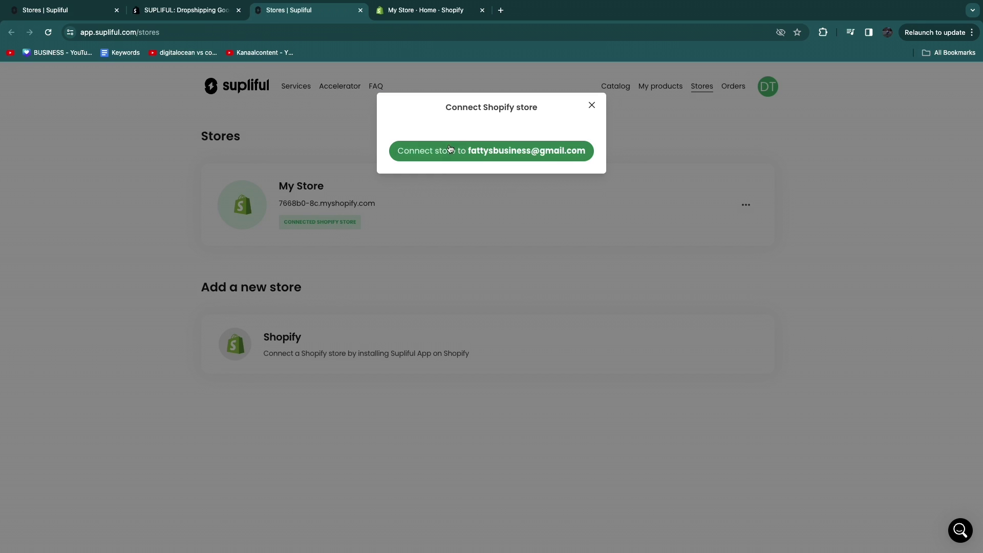
{"action": "left_click", "coordinate": [515, 157]}
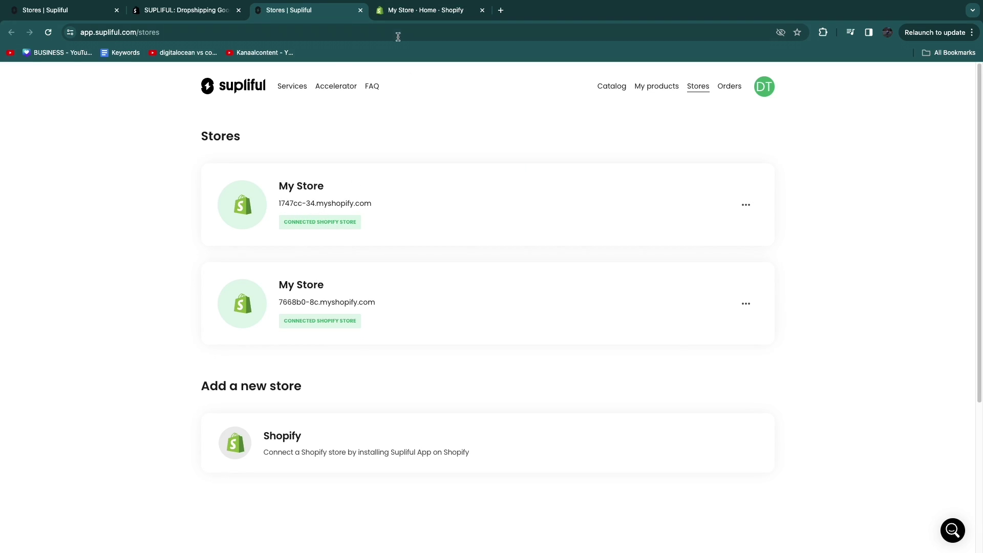
- Confirm Supliful is listed among the Shopify admin's installed apps
{"action": "left_click", "coordinate": [397, 15]}
{"action": "left_click", "coordinate": [43, 308]}
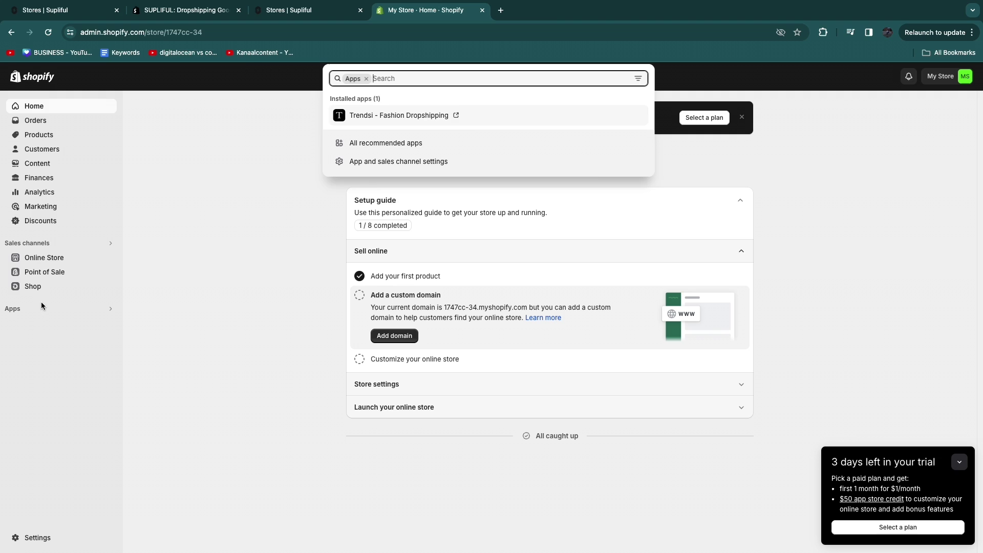
{"action": "left_click", "coordinate": [195, 15]}
{"action": "left_click", "coordinate": [58, 12]}
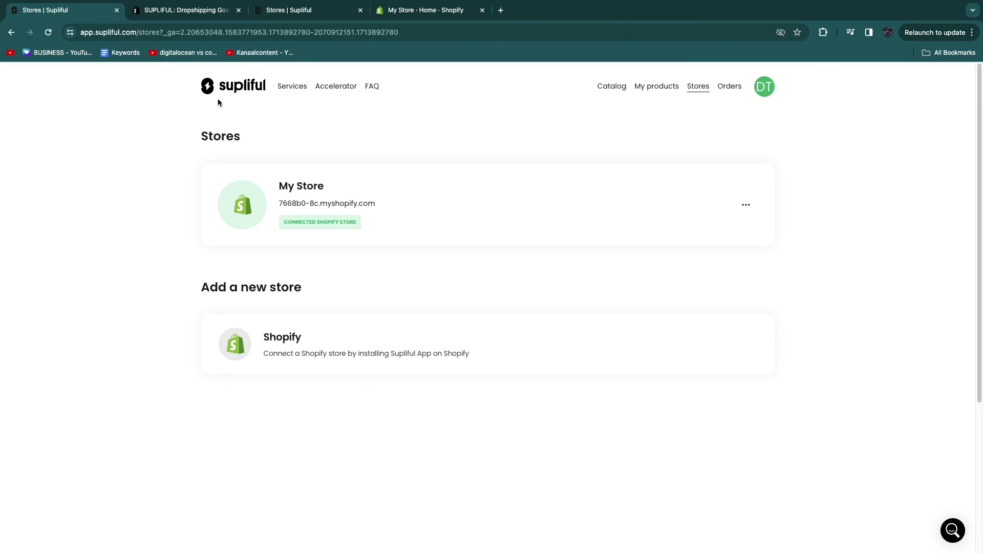
- Find Ashwagandha in the Supliful catalog and open its product details
{"action": "left_click", "coordinate": [610, 87]}
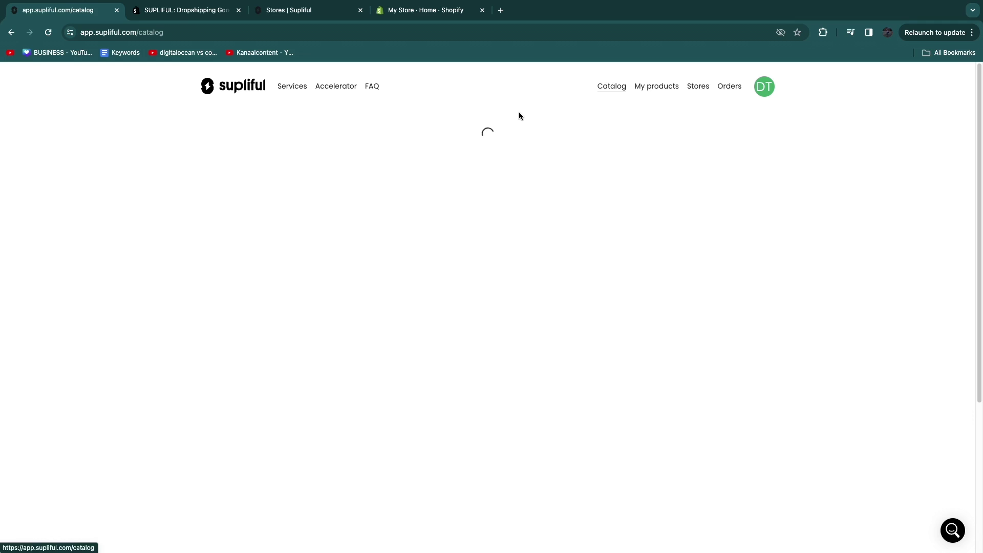
{"action": "scroll", "coordinate": [121, 330], "scroll_direction": "down", "scroll_amount": 5}
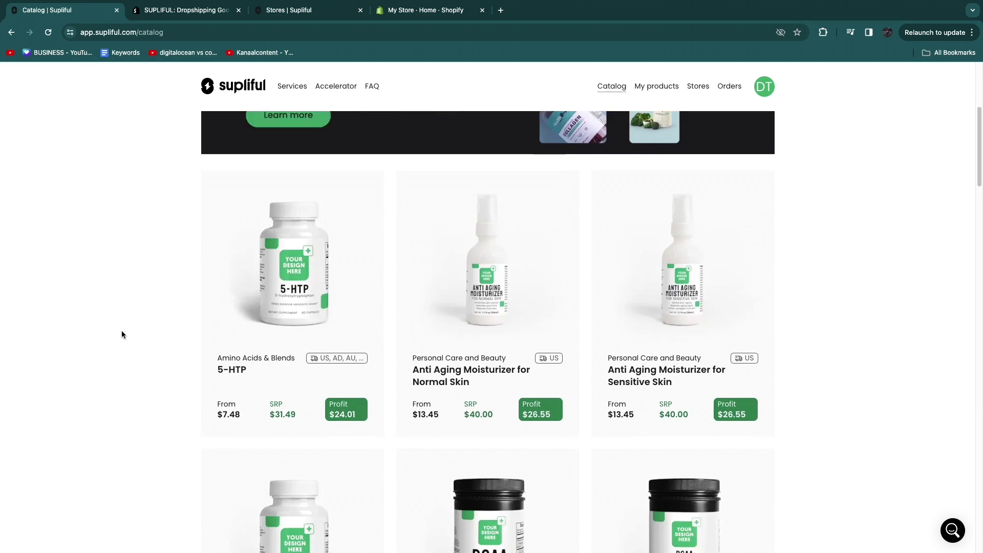
{"action": "scroll", "coordinate": [122, 333], "scroll_direction": "down", "scroll_amount": 4}
{"action": "scroll", "coordinate": [122, 333], "scroll_direction": "down", "scroll_amount": 4}
{"action": "scroll", "coordinate": [122, 332], "scroll_direction": "down", "scroll_amount": 3}
{"action": "scroll", "coordinate": [121, 333], "scroll_direction": "down", "scroll_amount": 4}
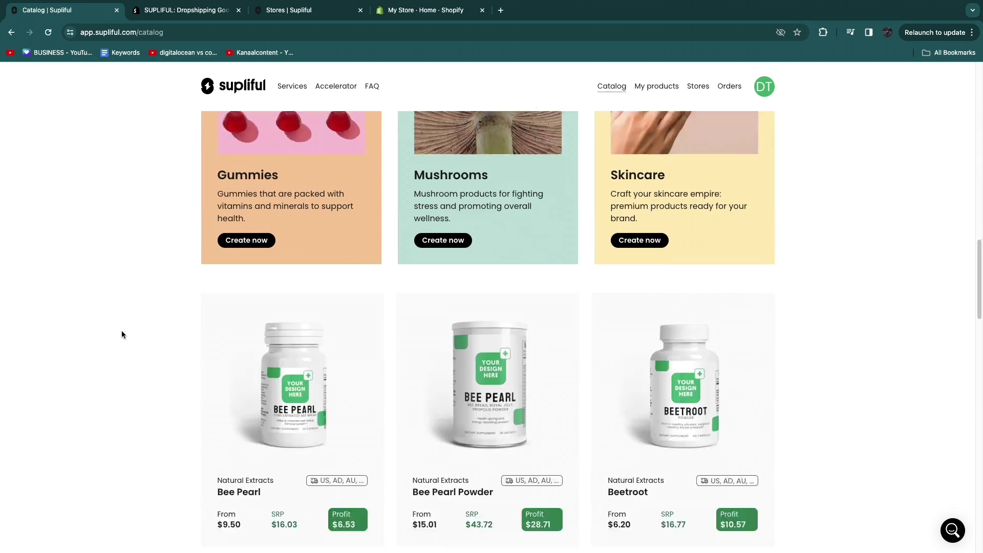
{"action": "scroll", "coordinate": [121, 333], "scroll_direction": "up", "scroll_amount": 2}
{"action": "scroll", "coordinate": [122, 334], "scroll_direction": "up", "scroll_amount": 7}
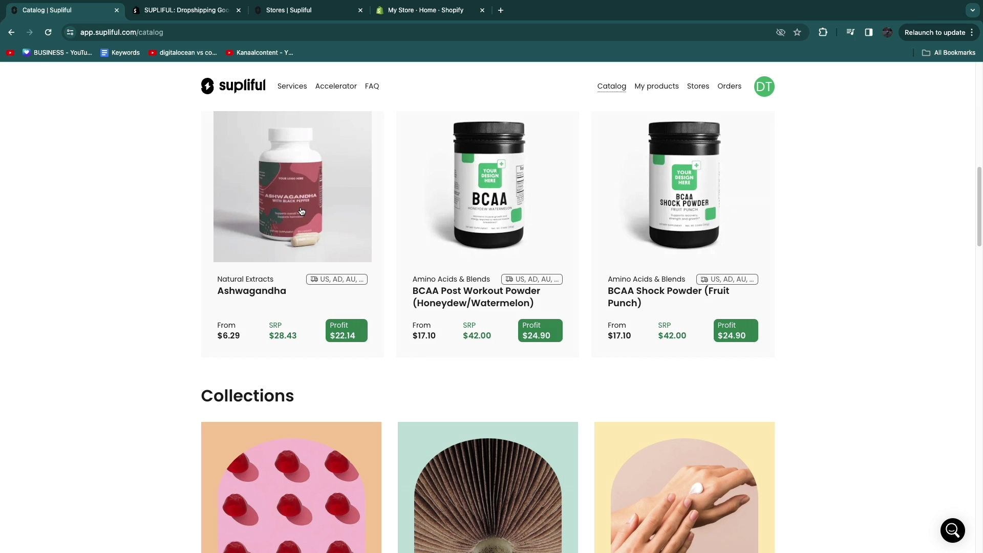
{"action": "left_click", "coordinate": [299, 236]}
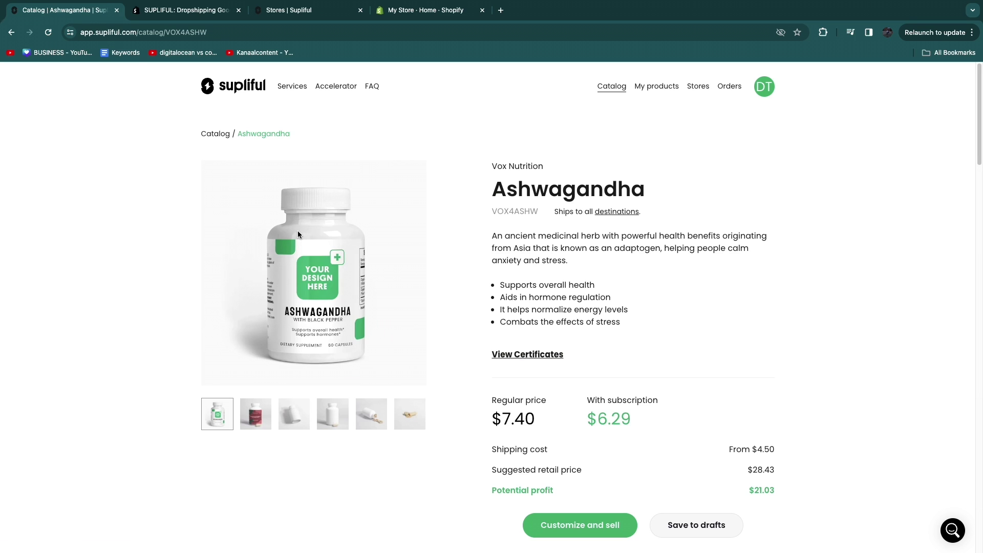
- Start Customize and sell and reach the Step 1 label design options
{"action": "scroll", "coordinate": [637, 349], "scroll_direction": "down", "scroll_amount": 2}
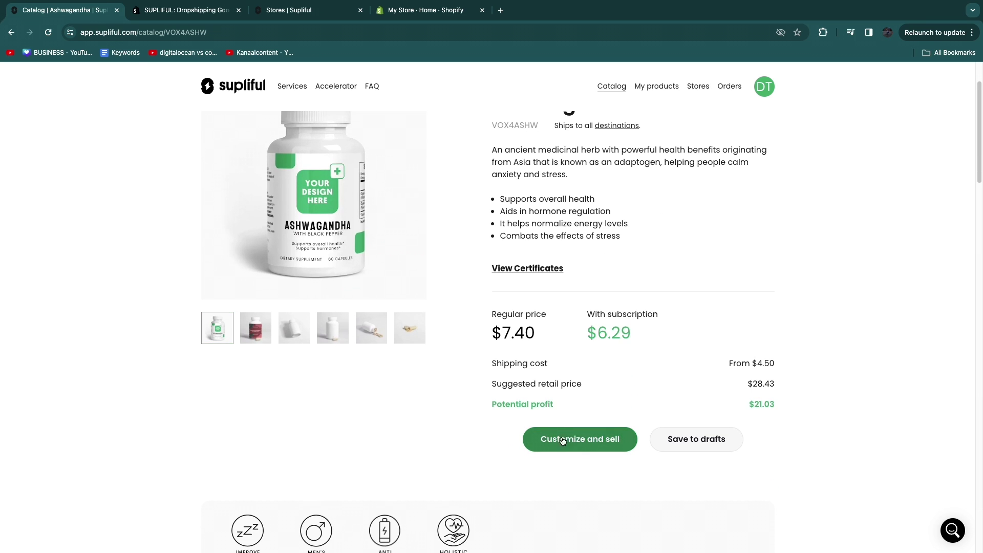
{"action": "left_click", "coordinate": [582, 439]}
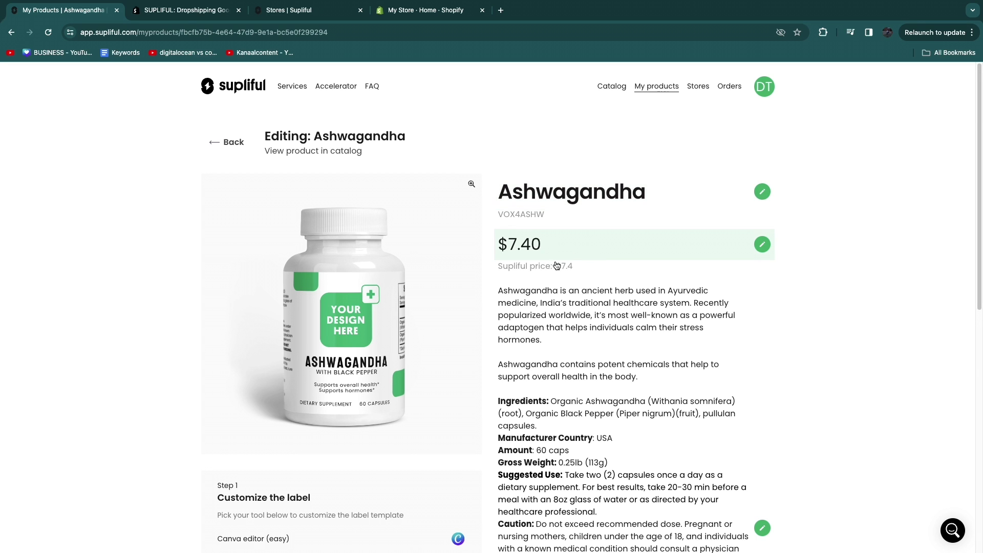
{"action": "scroll", "coordinate": [639, 358], "scroll_direction": "down", "scroll_amount": 4}
{"action": "scroll", "coordinate": [638, 350], "scroll_direction": "up", "scroll_amount": 4}
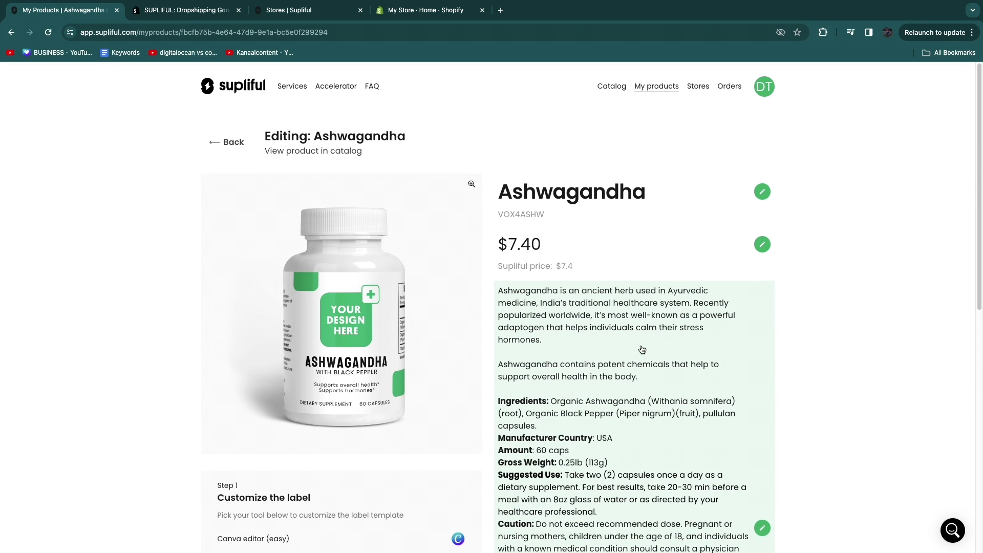
{"action": "scroll", "coordinate": [458, 338], "scroll_direction": "down", "scroll_amount": 3}
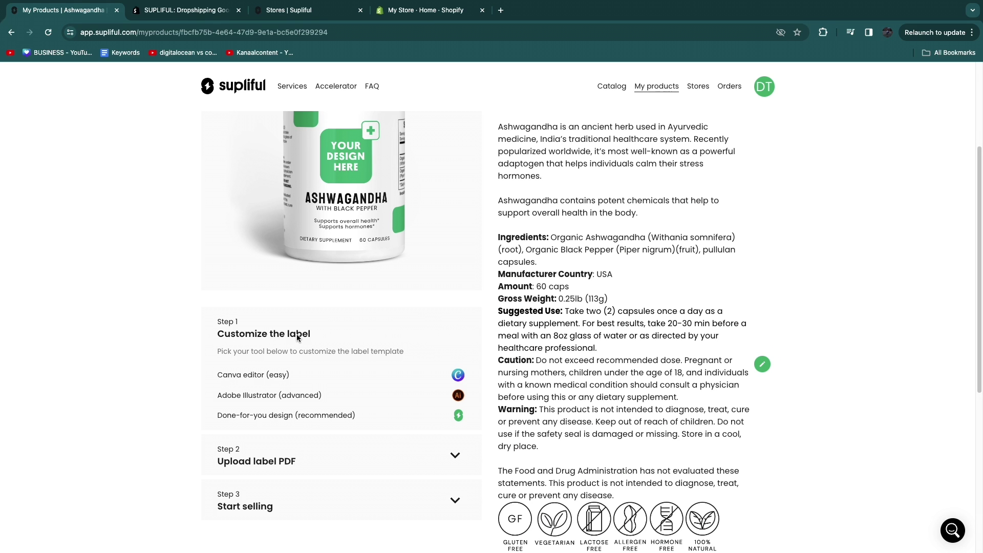
{"action": "scroll", "coordinate": [297, 338], "scroll_direction": "up", "scroll_amount": 1}
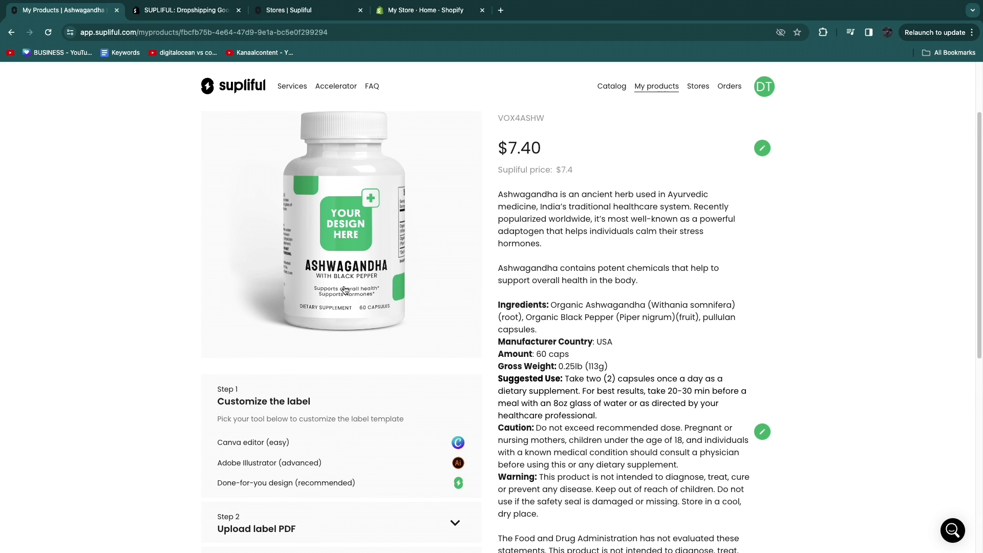
{"action": "scroll", "coordinate": [338, 297], "scroll_direction": "down", "scroll_amount": 2}
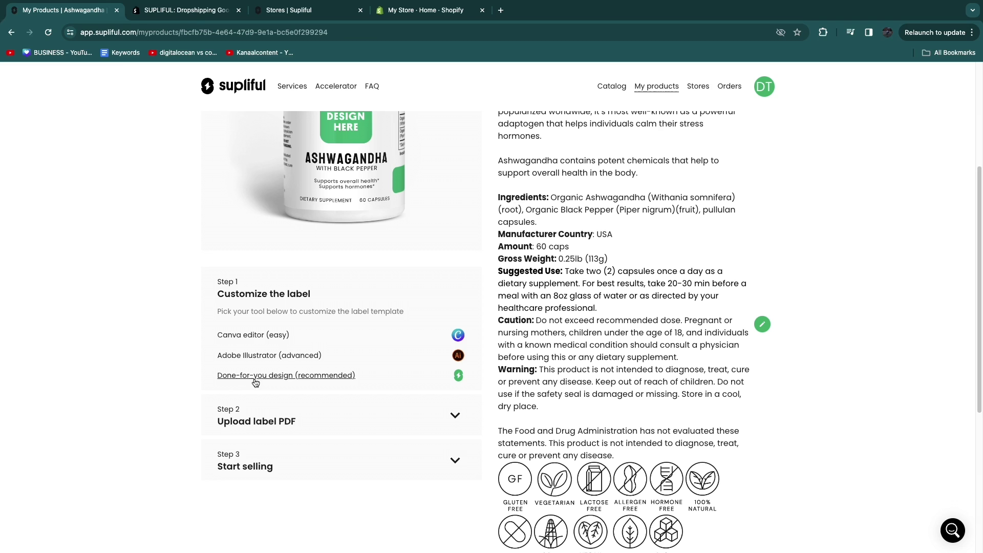
- In a copy of the Ashwagandha template, delete YOUR DESIGN HERE and set a lime green background
{"action": "left_click", "coordinate": [253, 336]}
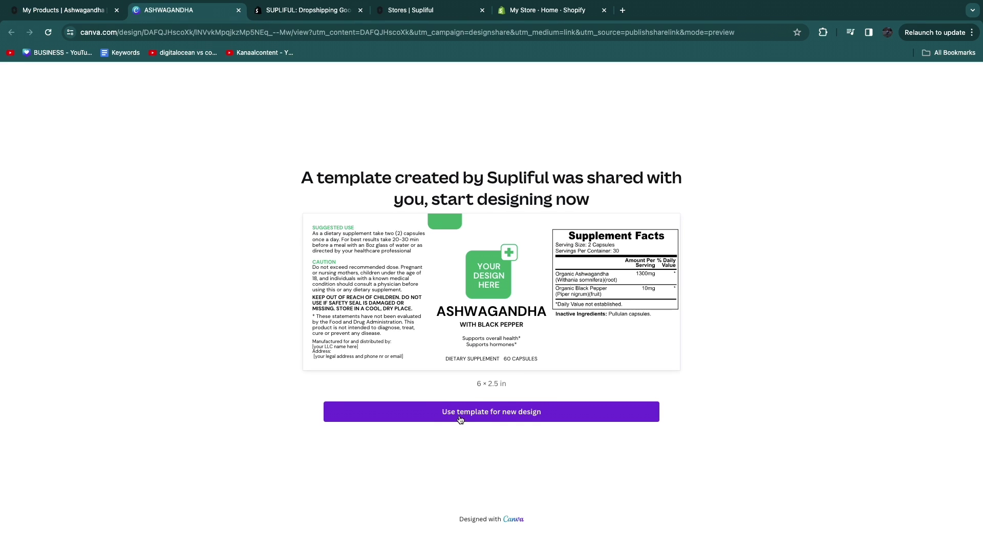
{"action": "left_click", "coordinate": [495, 415]}
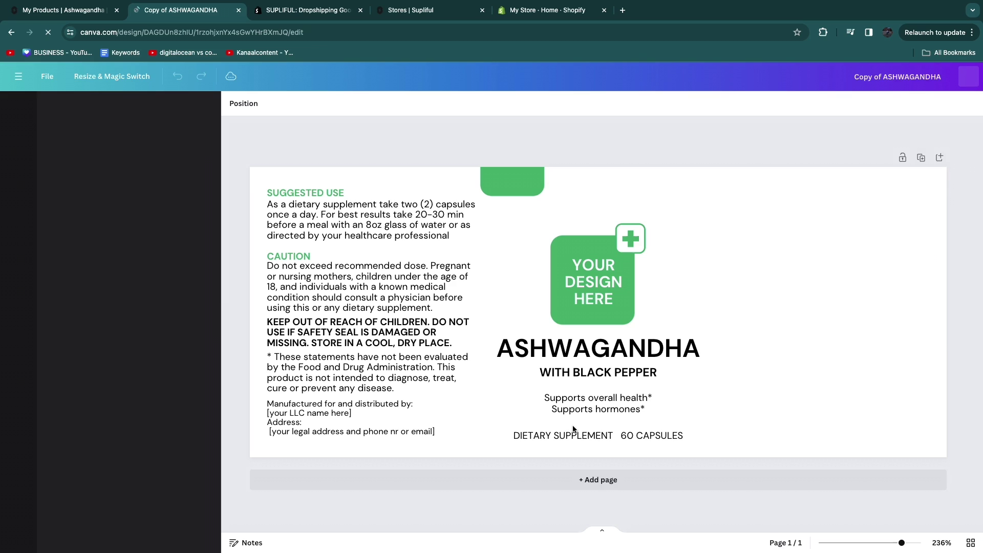
{"action": "left_click", "coordinate": [579, 296]}
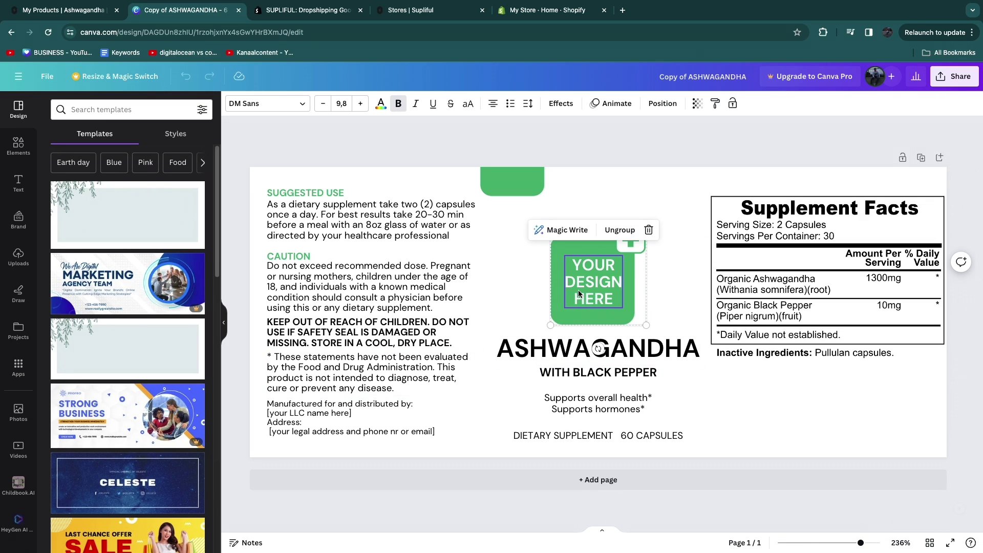
{"action": "key", "text": "Delete"}
{"action": "key", "text": "Delete"}
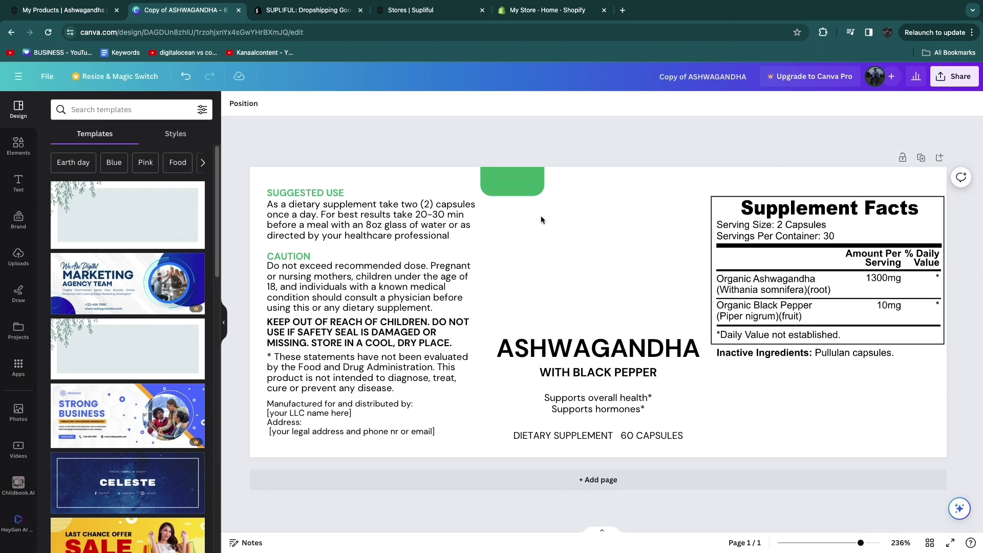
{"action": "left_click", "coordinate": [600, 234]}
{"action": "left_click", "coordinate": [234, 103]}
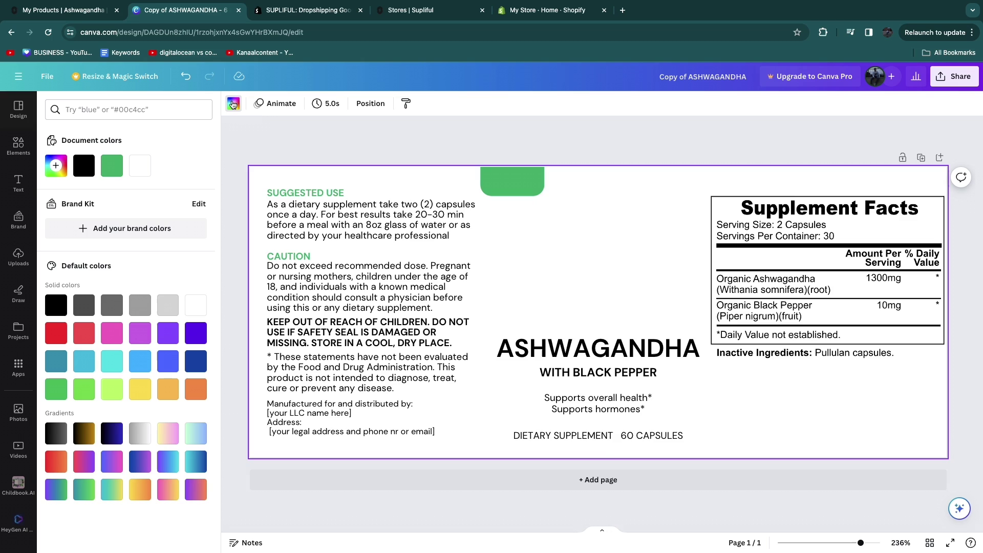
{"action": "left_click", "coordinate": [78, 387]}
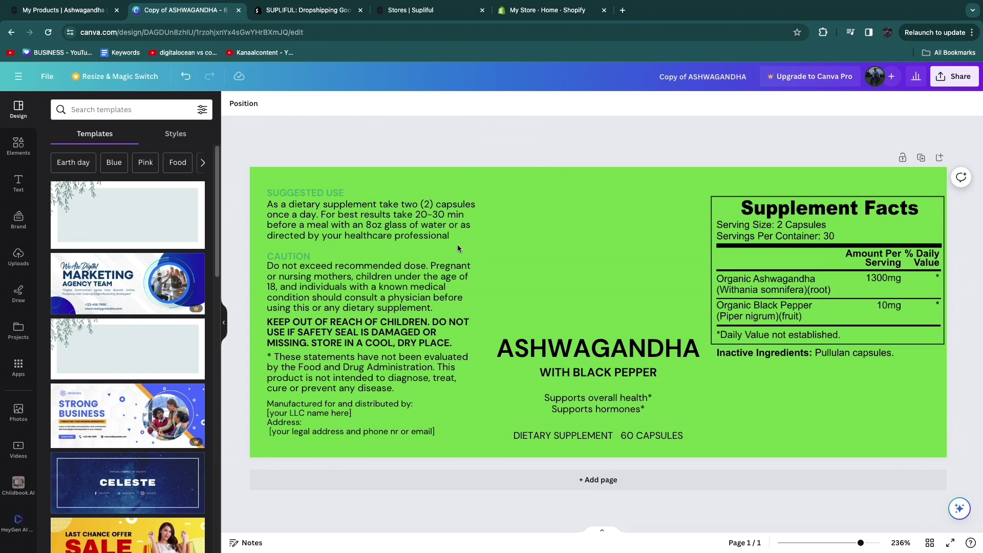
- Download the label as a PDF Standard file
{"action": "left_click", "coordinate": [957, 76]}
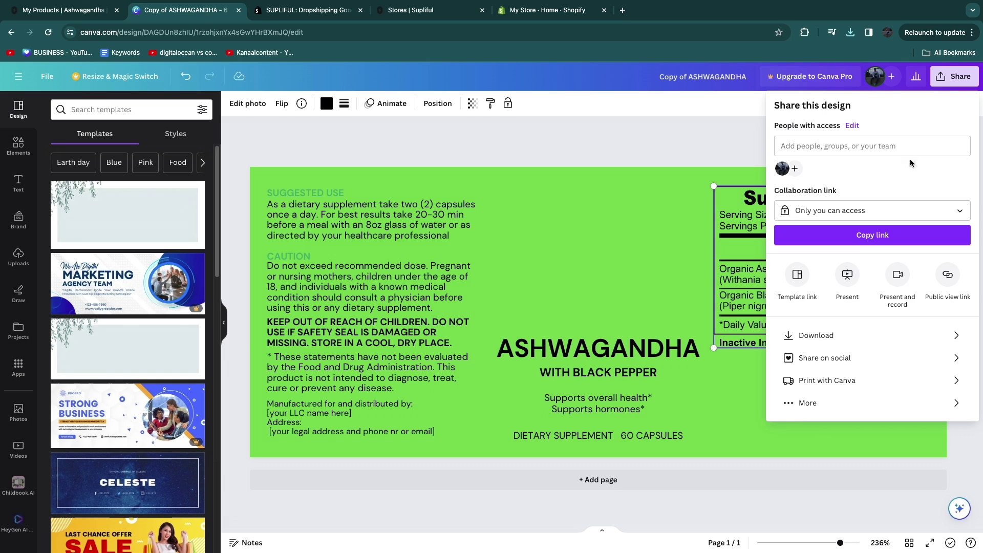
{"action": "left_click", "coordinate": [835, 338]}
{"action": "left_click", "coordinate": [848, 148]}
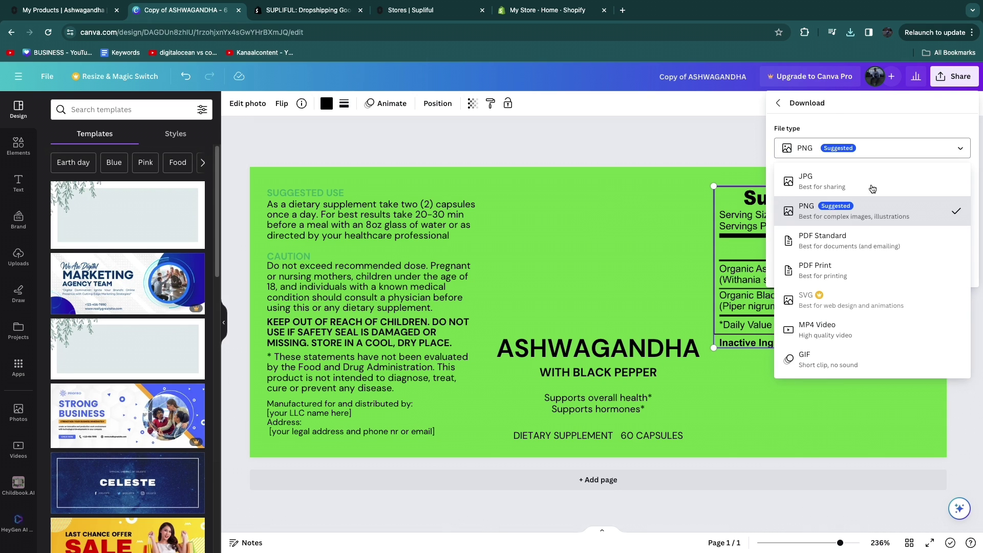
{"action": "left_click", "coordinate": [842, 246]}
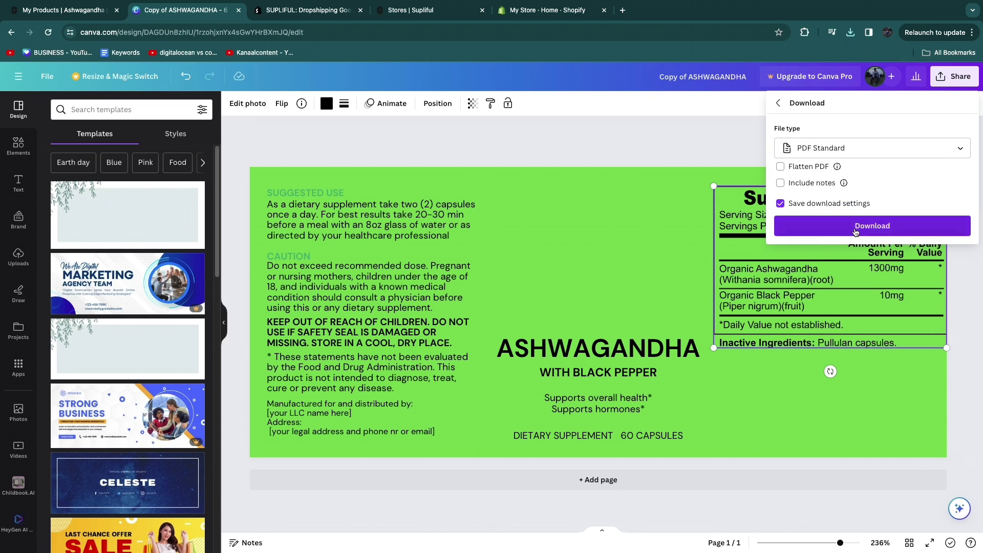
{"action": "left_click", "coordinate": [835, 226]}
- Upload Copy of ASHWAGANDHA.pdf from Downloads as the product's Step 2 label
{"action": "left_click", "coordinate": [64, 9]}
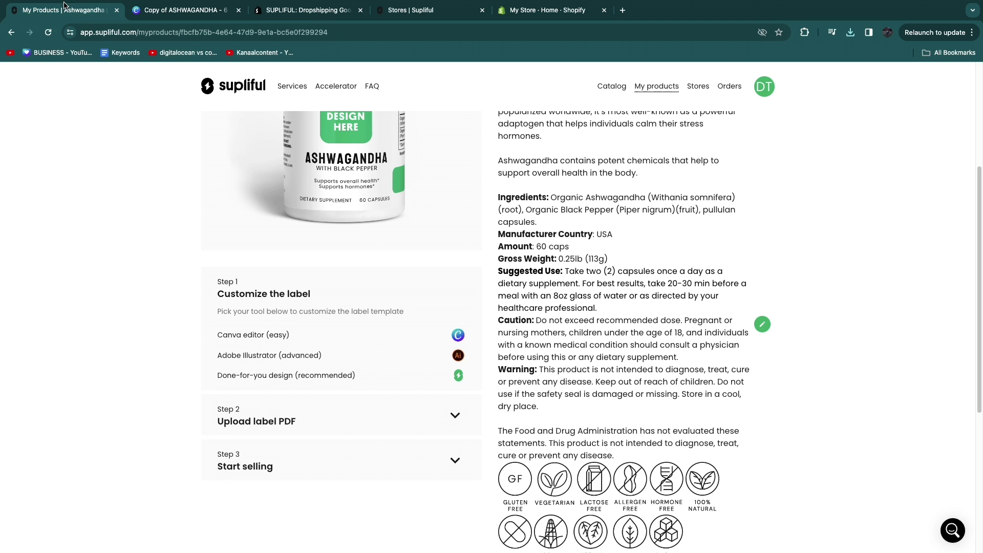
{"action": "scroll", "coordinate": [267, 423], "scroll_direction": "down", "scroll_amount": 6}
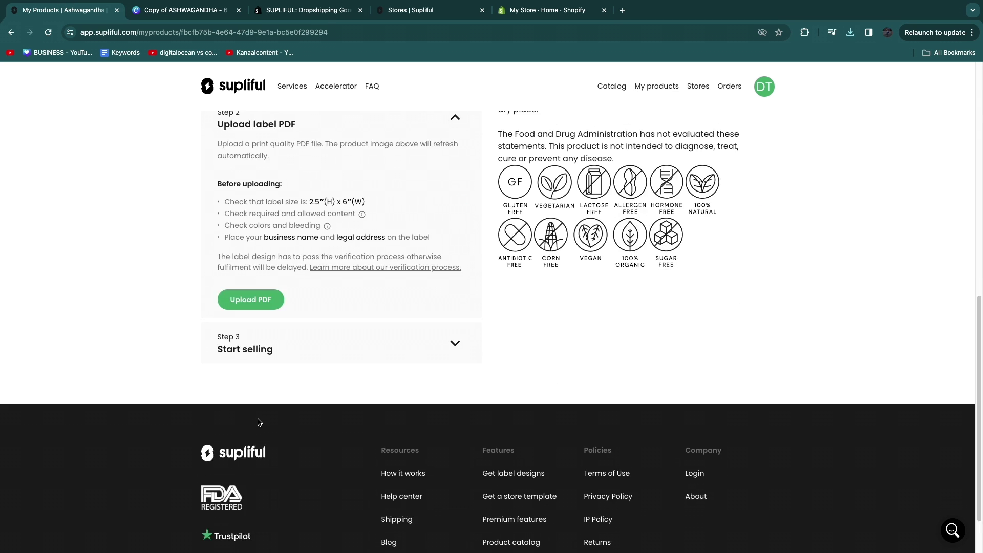
{"action": "left_click", "coordinate": [254, 279]}
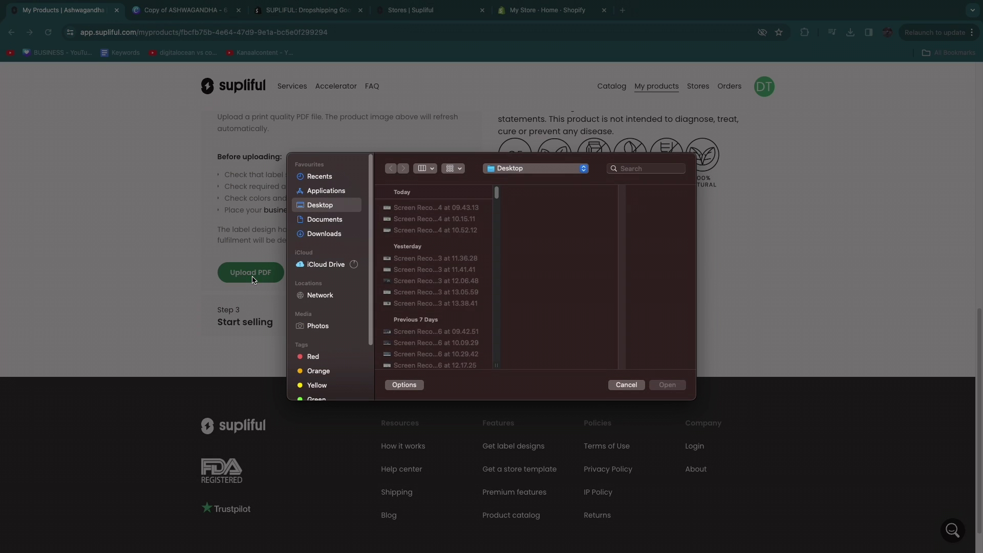
{"action": "left_click", "coordinate": [426, 231]}
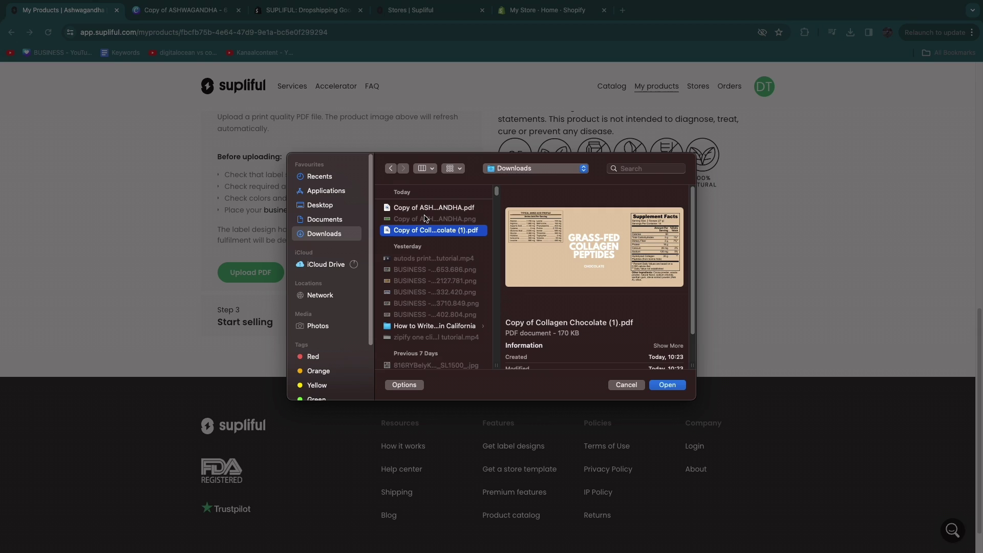
{"action": "double_click", "coordinate": [417, 206]}
{"action": "left_click", "coordinate": [567, 200]}
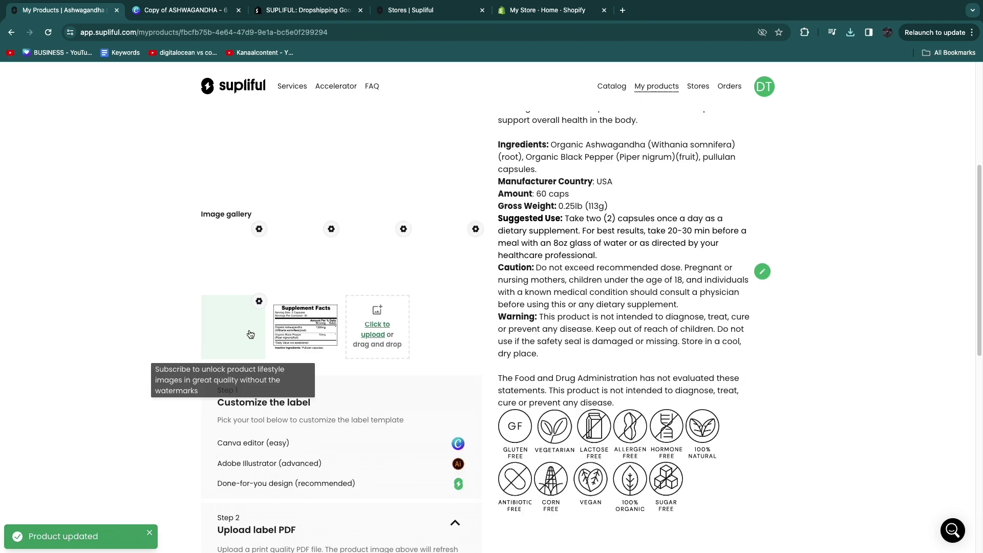
- Enlarge and inspect the second gallery image, then show its options
{"action": "scroll", "coordinate": [311, 373], "scroll_direction": "down", "scroll_amount": 2}
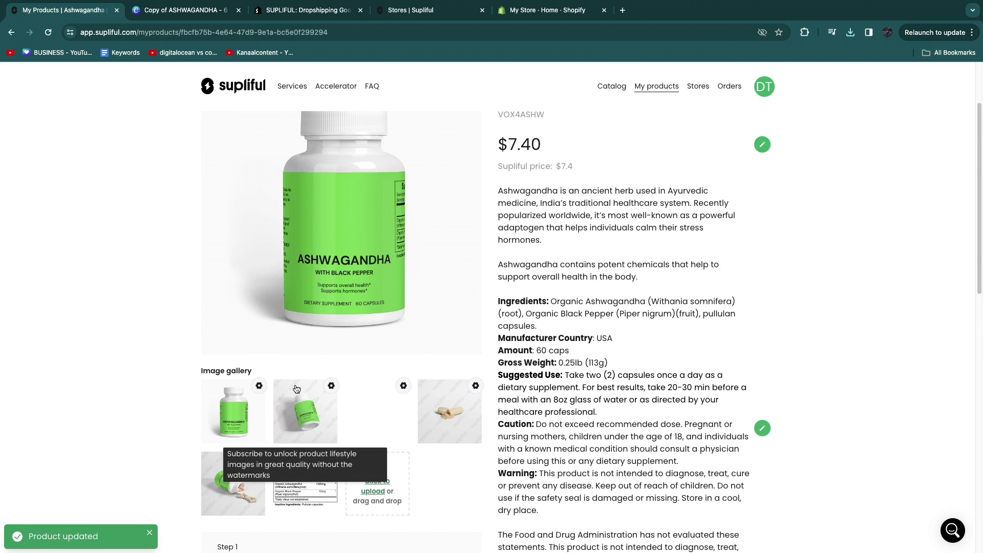
{"action": "left_click", "coordinate": [327, 389]}
{"action": "left_click", "coordinate": [696, 410]}
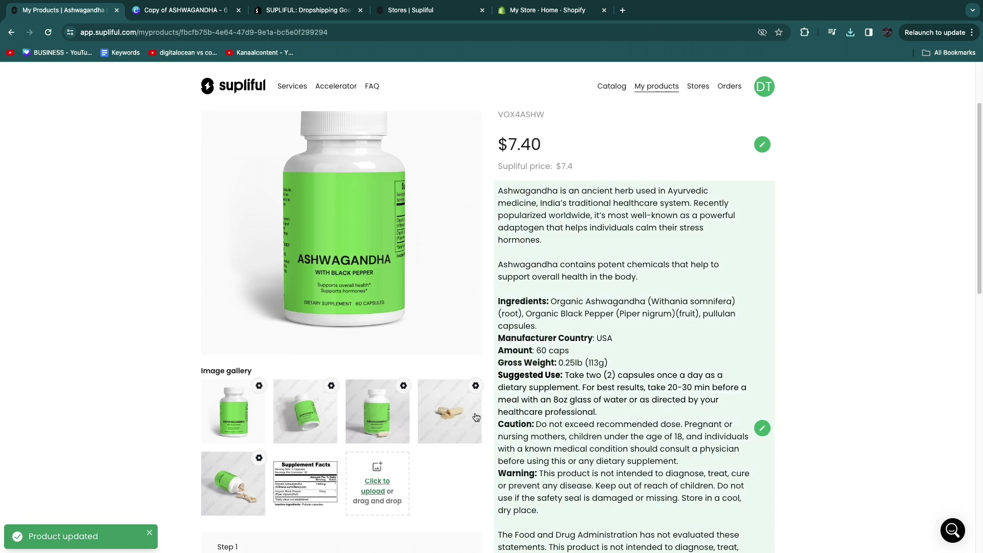
{"action": "left_click", "coordinate": [331, 386]}
{"action": "scroll", "coordinate": [331, 389], "scroll_direction": "down", "scroll_amount": 2}
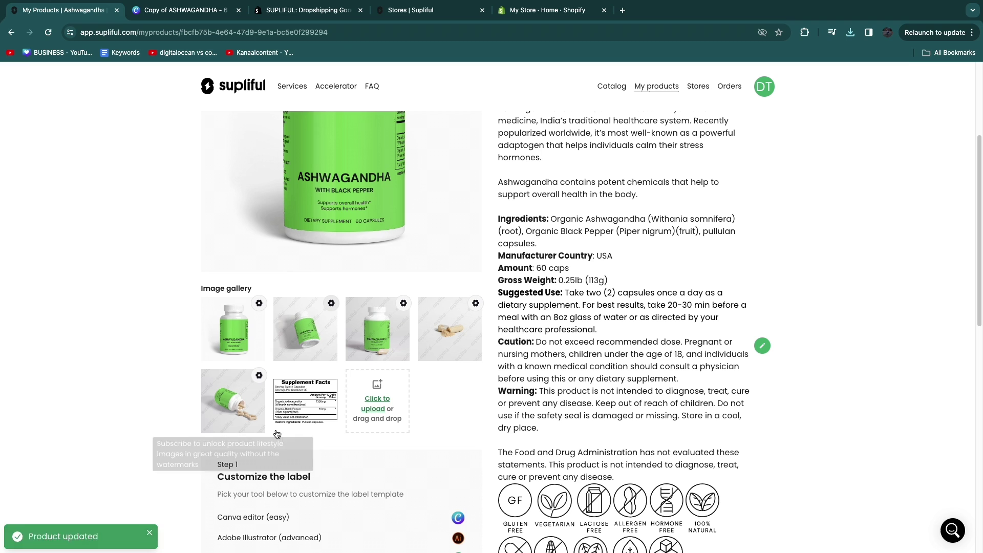
- Preview the tilted-bottle, upright-bottle, Supplement Facts and spilled-capsules gallery images
{"action": "left_click", "coordinate": [324, 342]}
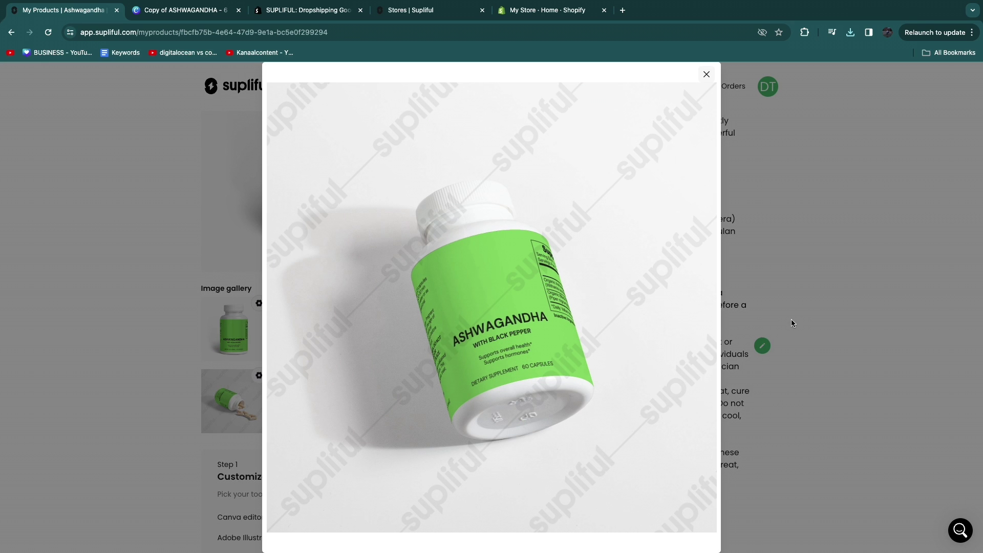
{"action": "left_click", "coordinate": [792, 323]}
{"action": "left_click", "coordinate": [245, 359]}
{"action": "left_click", "coordinate": [379, 345]}
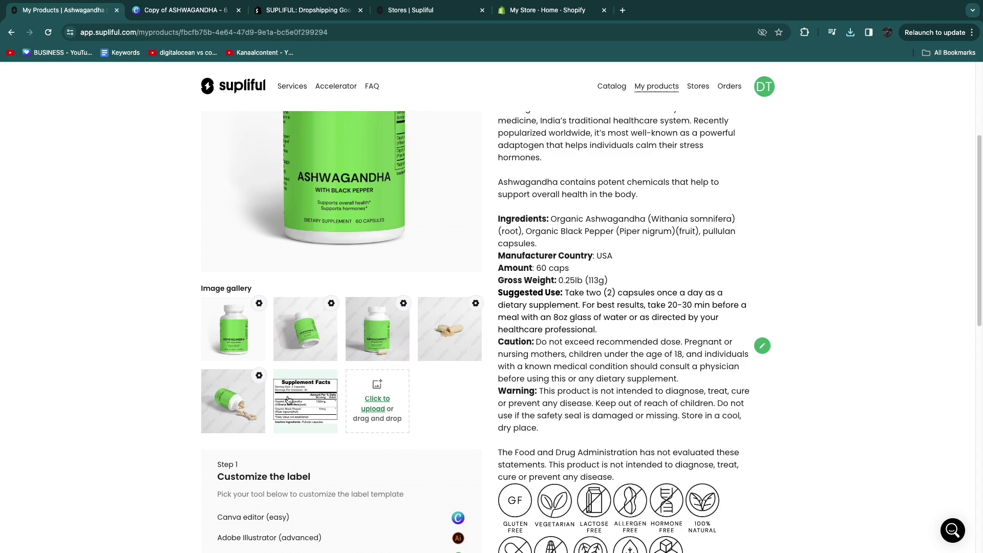
{"action": "left_click", "coordinate": [305, 402]}
{"action": "left_click", "coordinate": [285, 333]}
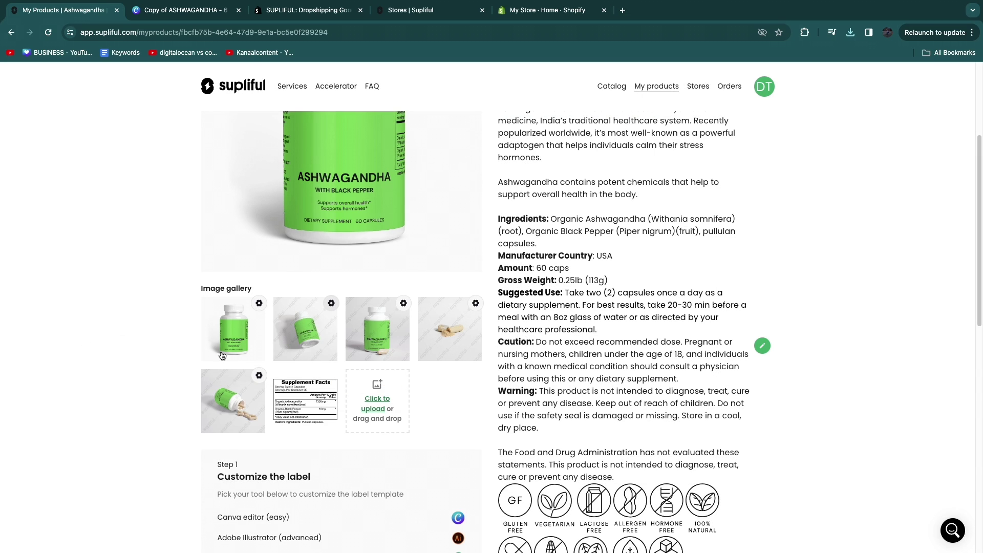
{"action": "left_click", "coordinate": [239, 408]}
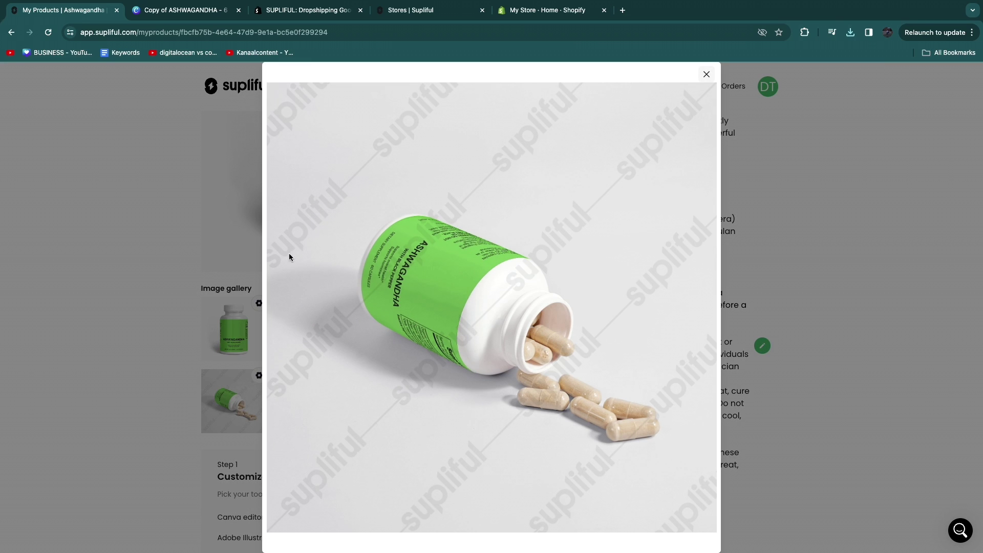
{"action": "left_click", "coordinate": [139, 270]}
- Delete the extra gallery images, keeping only the green-label bottle mockup and Supplement Facts
{"action": "left_click", "coordinate": [259, 375]}
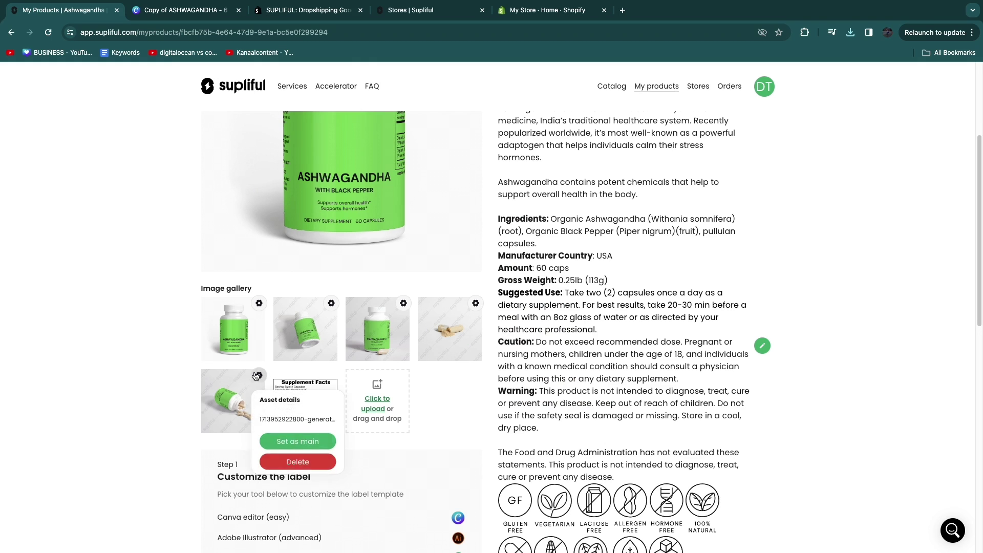
{"action": "left_click", "coordinate": [298, 461]}
{"action": "left_click", "coordinate": [331, 304]}
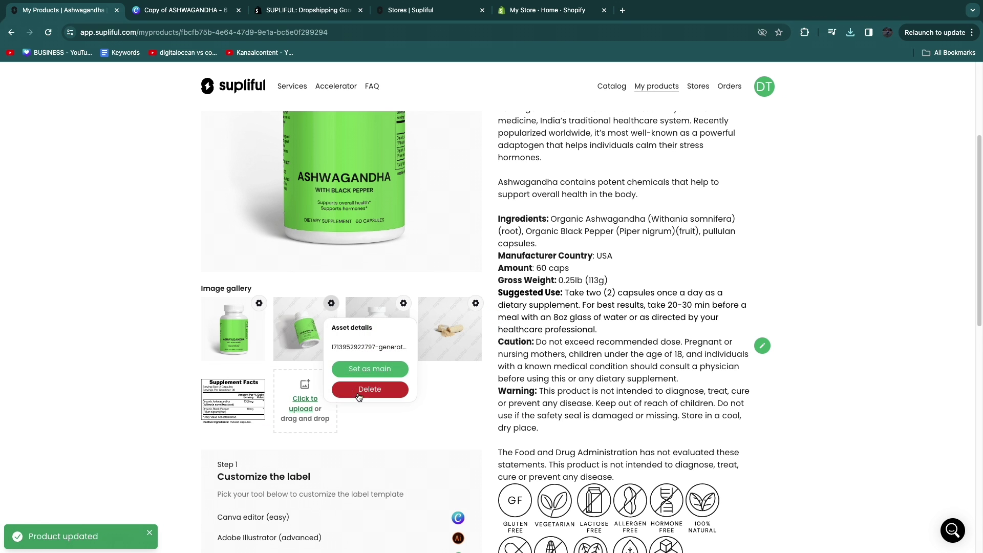
{"action": "left_click", "coordinate": [332, 303]}
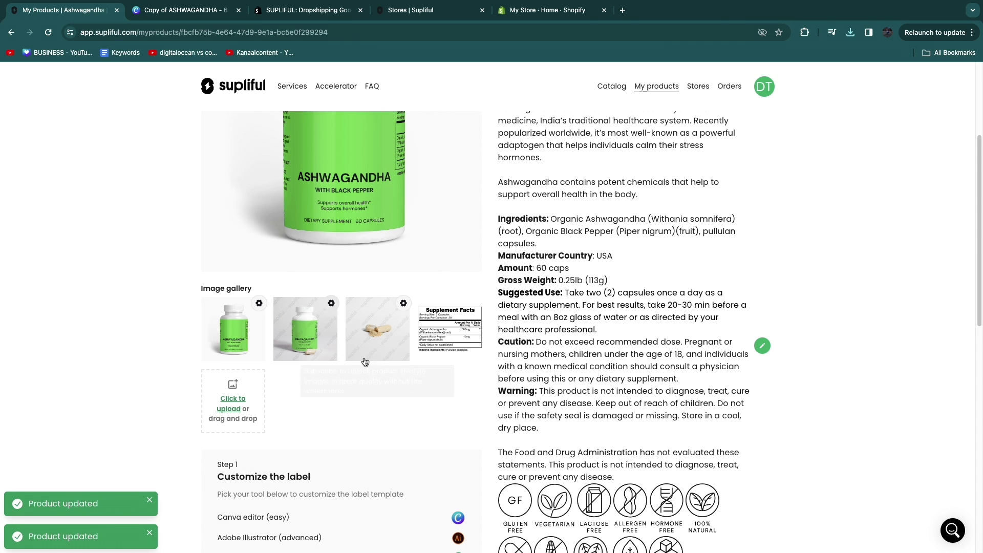
{"action": "left_click", "coordinate": [331, 303]}
{"action": "left_click", "coordinate": [370, 369]}
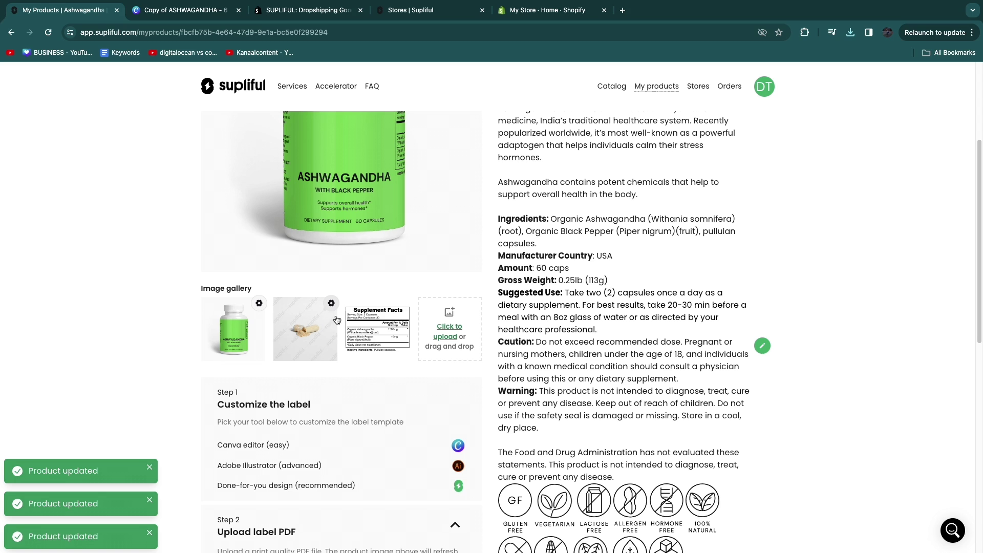
{"action": "left_click", "coordinate": [361, 391]}
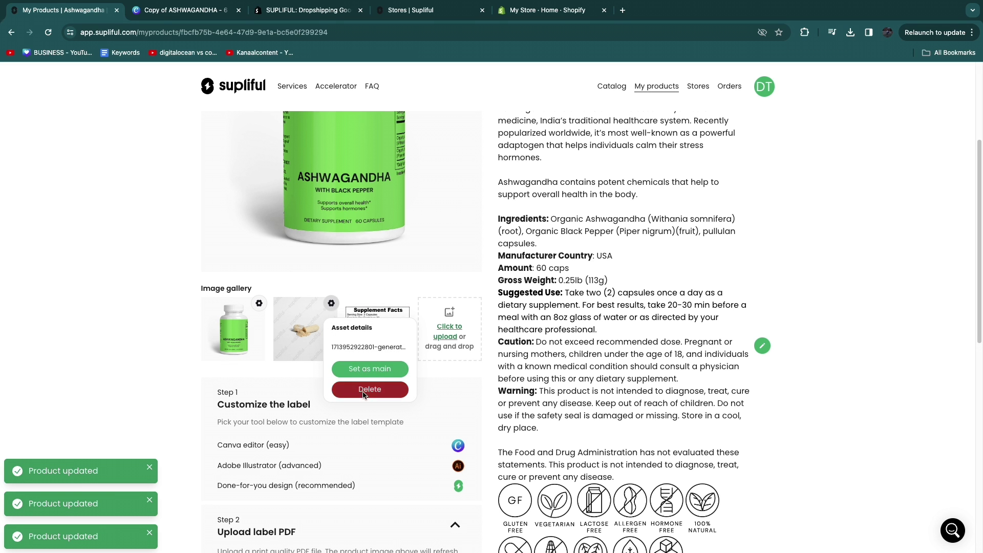
{"action": "scroll", "coordinate": [381, 387], "scroll_direction": "up", "scroll_amount": 5}
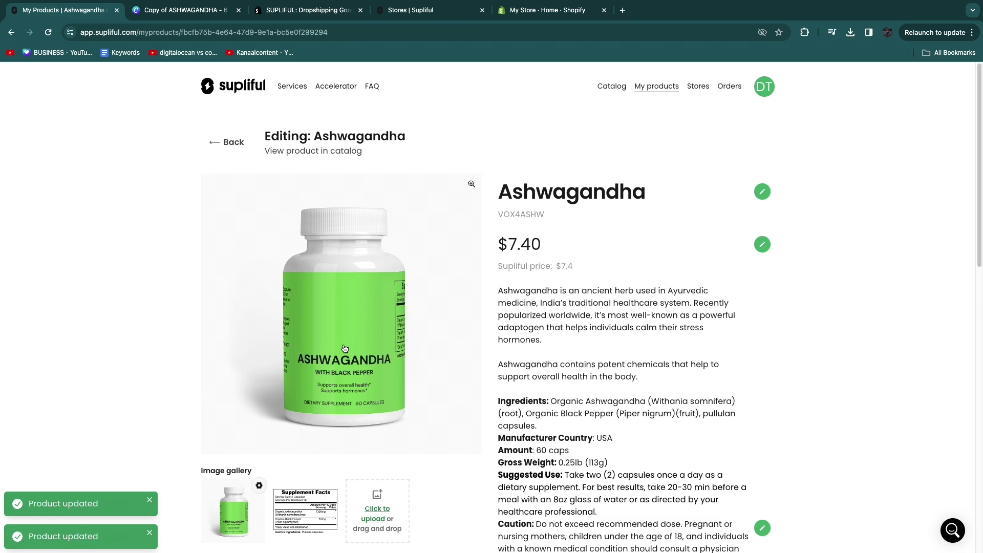
- Expand the Step 3 Start selling section of the Ashwagandha product
{"action": "scroll", "coordinate": [428, 356], "scroll_direction": "down", "scroll_amount": 3}
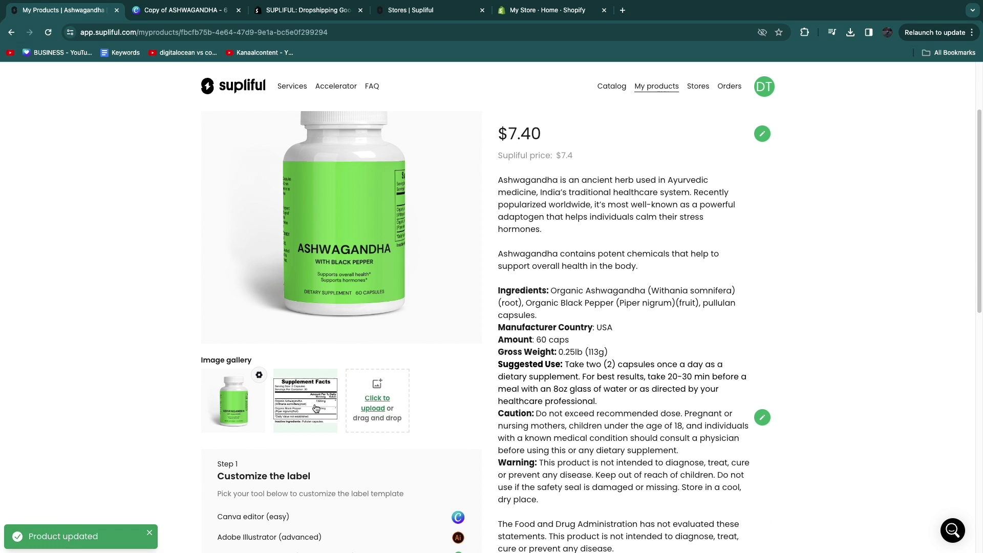
{"action": "scroll", "coordinate": [477, 335], "scroll_direction": "up", "scroll_amount": 3}
{"action": "left_click", "coordinate": [765, 86]}
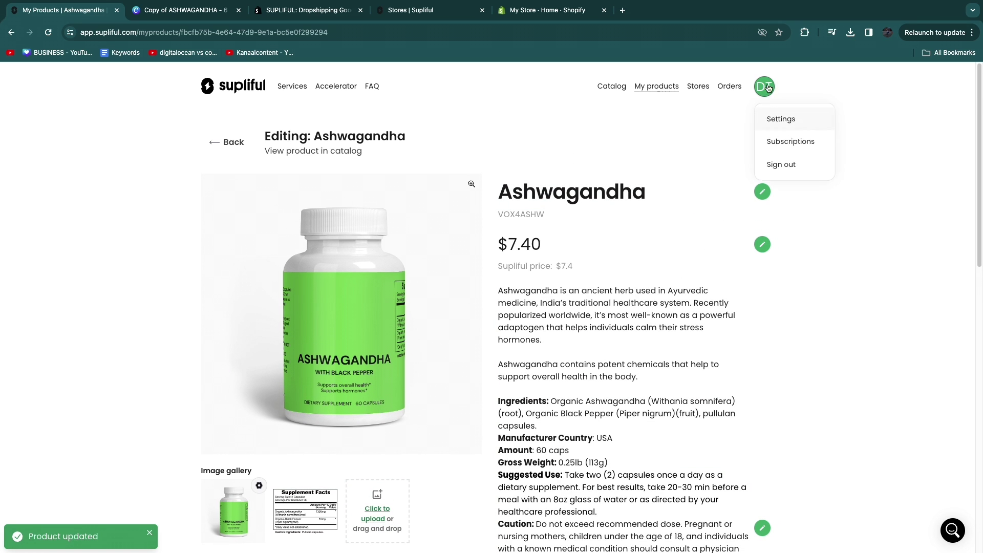
{"action": "left_click", "coordinate": [903, 391]}
{"action": "scroll", "coordinate": [797, 358], "scroll_direction": "down", "scroll_amount": 10}
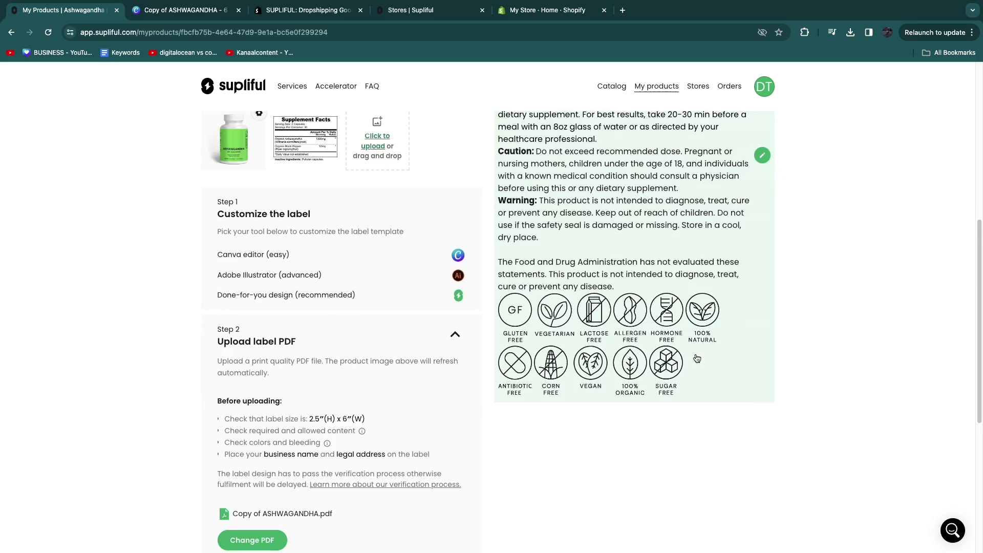
{"action": "scroll", "coordinate": [287, 336], "scroll_direction": "down", "scroll_amount": 4}
{"action": "left_click", "coordinate": [276, 377]}
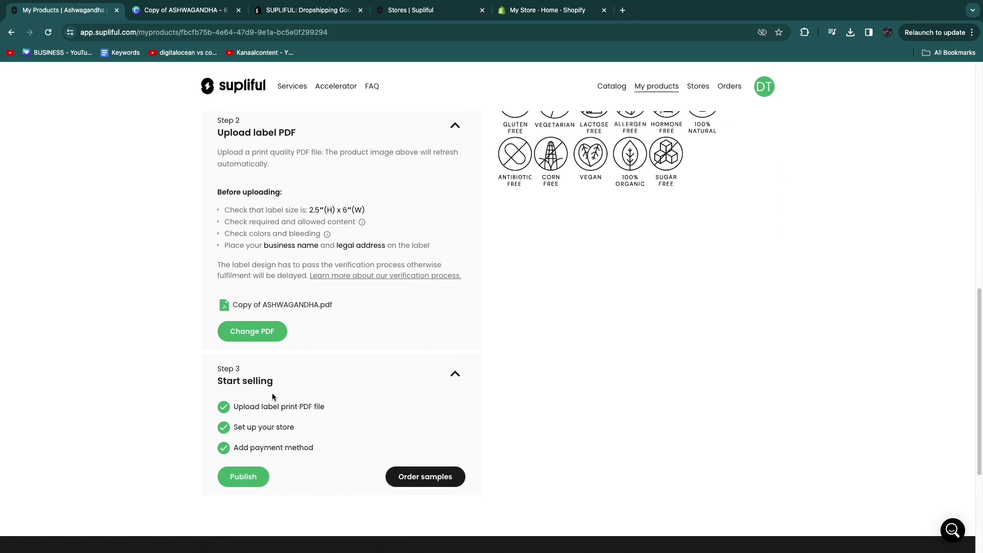
{"action": "scroll", "coordinate": [272, 392], "scroll_direction": "down", "scroll_amount": 1}
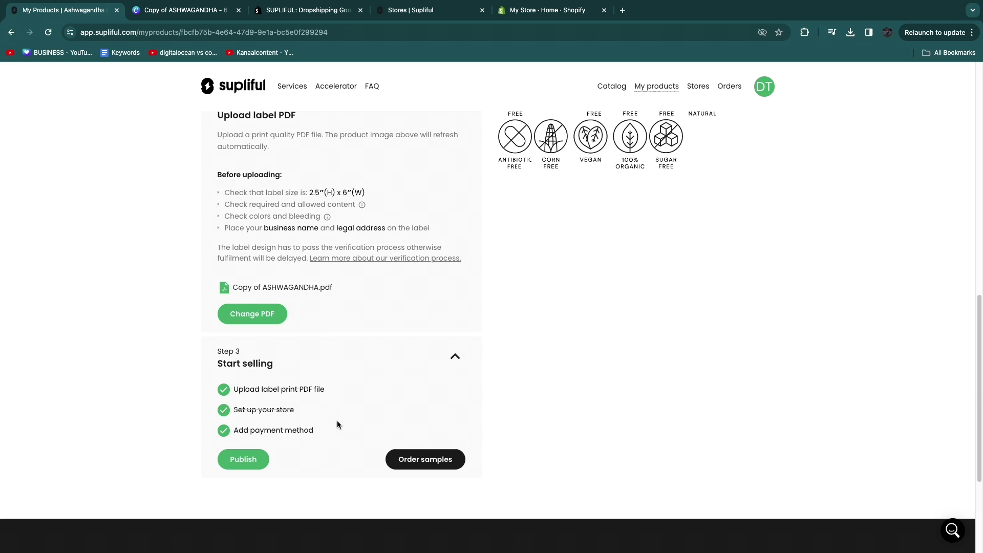
- Review the product page and publish Ashwagandha to My Store
{"action": "scroll", "coordinate": [327, 417], "scroll_direction": "up", "scroll_amount": 5}
{"action": "scroll", "coordinate": [327, 412], "scroll_direction": "up", "scroll_amount": 3}
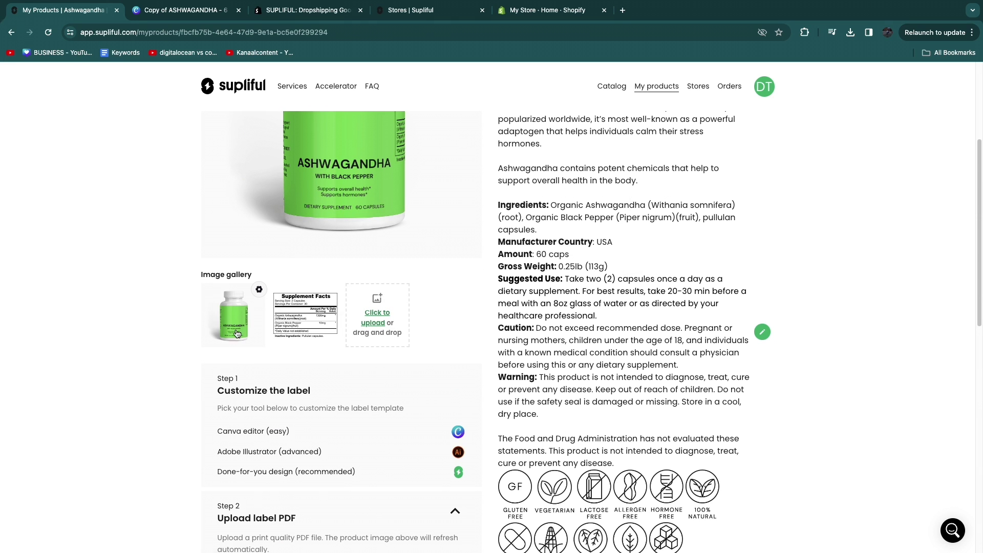
{"action": "scroll", "coordinate": [229, 341], "scroll_direction": "up", "scroll_amount": 3}
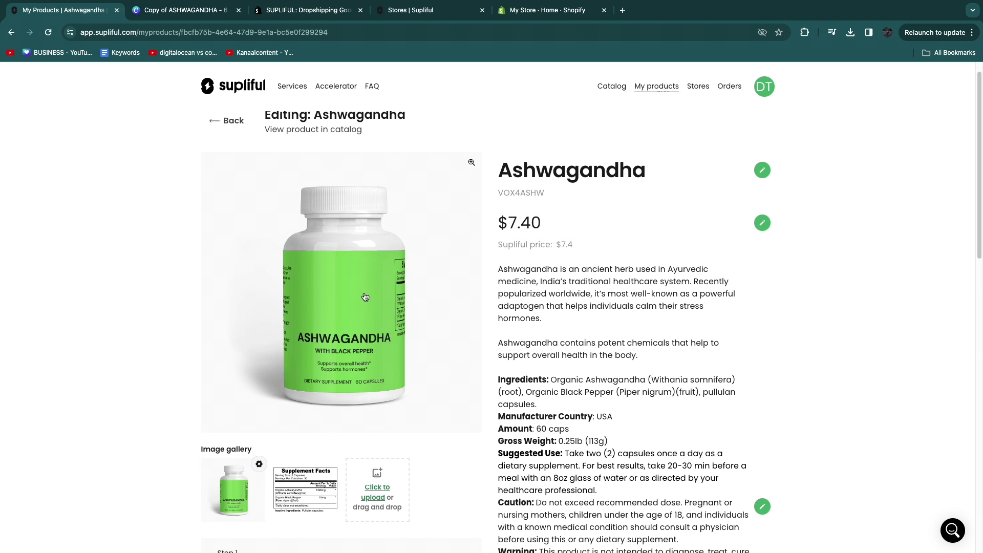
{"action": "scroll", "coordinate": [215, 259], "scroll_direction": "down", "scroll_amount": 3}
{"action": "scroll", "coordinate": [238, 398], "scroll_direction": "down", "scroll_amount": 6}
{"action": "scroll", "coordinate": [240, 401], "scroll_direction": "down", "scroll_amount": 2}
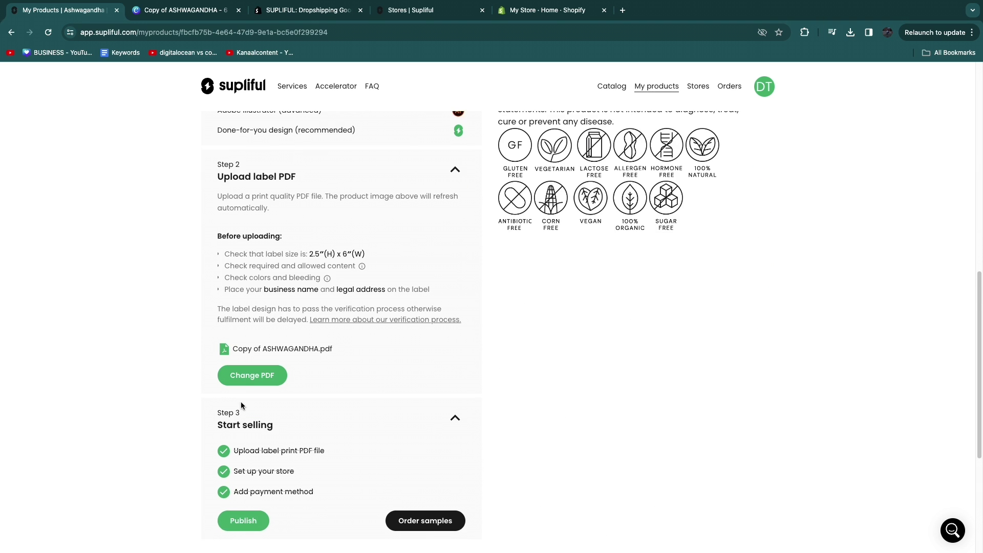
{"action": "scroll", "coordinate": [241, 406], "scroll_direction": "down", "scroll_amount": 2}
{"action": "left_click", "coordinate": [240, 433]}
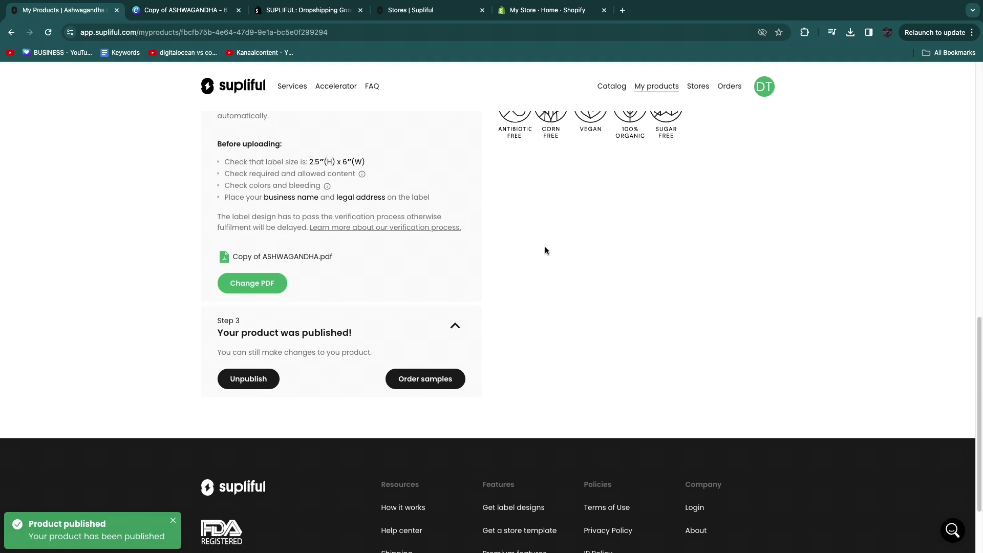
- Preview Ashwagandha on the storefront from Shopify Products, checking its €7,40 green-label listing
{"action": "left_click", "coordinate": [531, 18]}
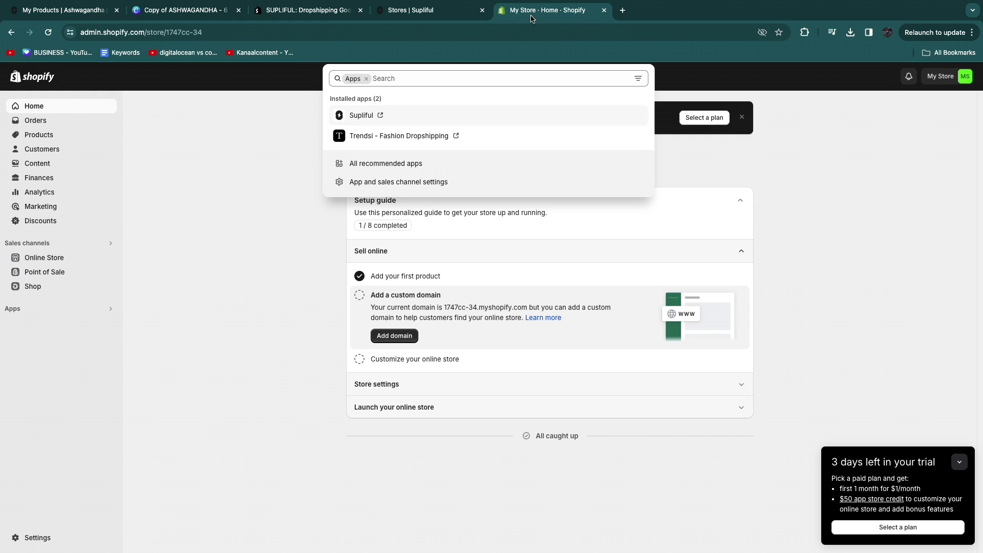
{"action": "left_click", "coordinate": [50, 133]}
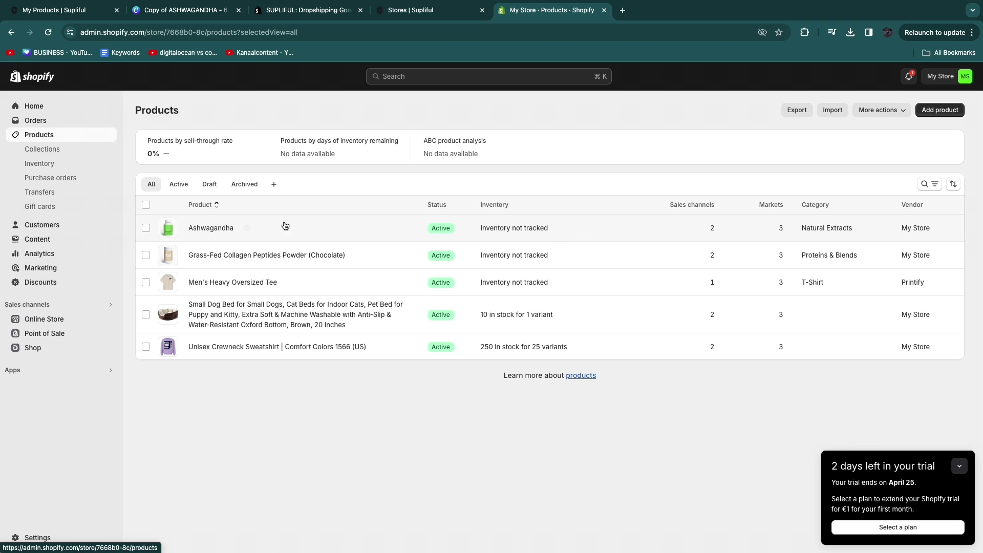
{"action": "left_click", "coordinate": [247, 228]}
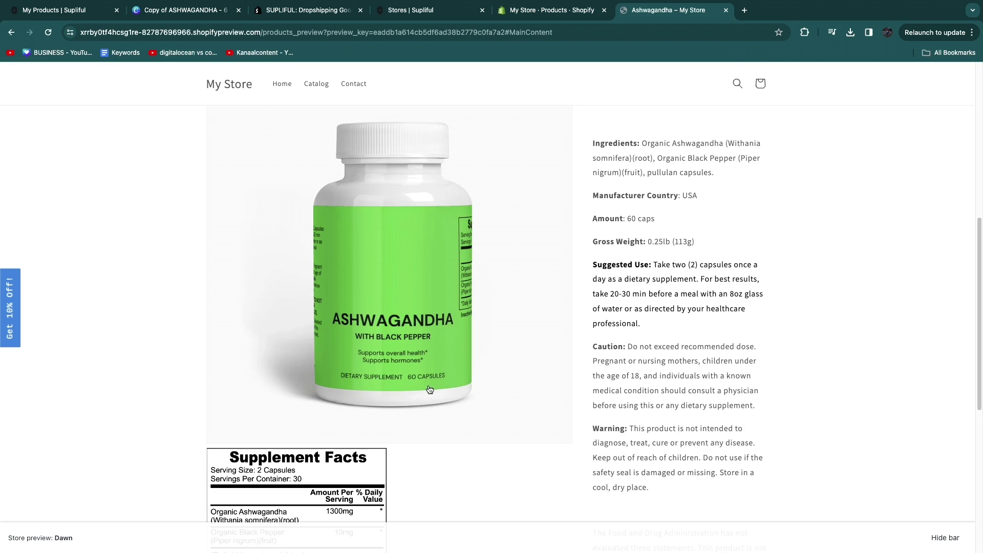
{"action": "scroll", "coordinate": [666, 435], "scroll_direction": "up", "scroll_amount": 8}
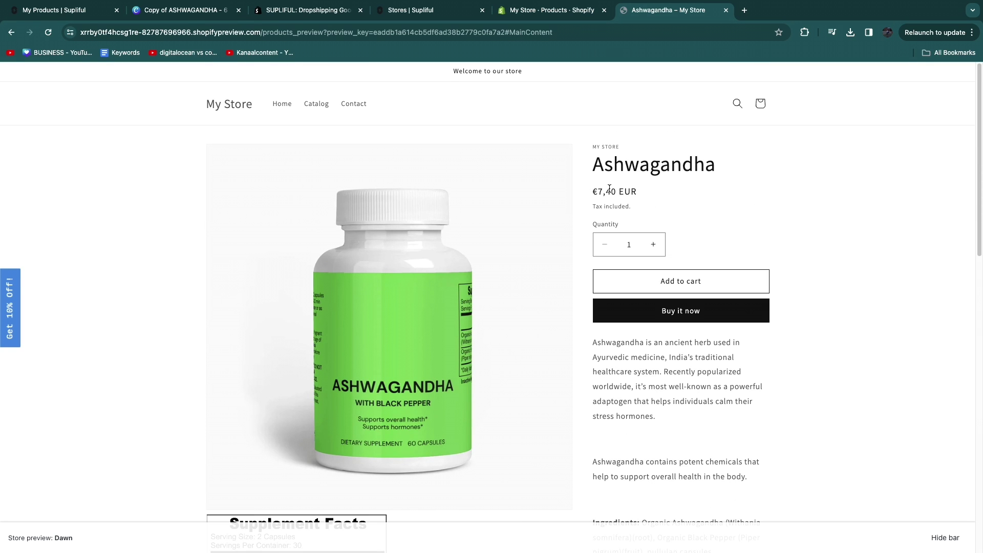
{"action": "scroll", "coordinate": [385, 271], "scroll_direction": "down", "scroll_amount": 4}
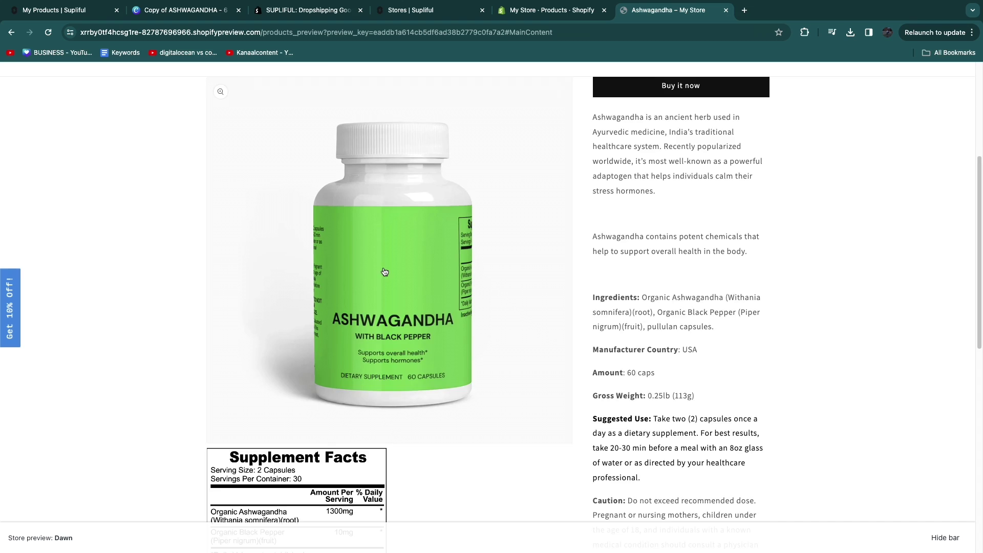
{"action": "scroll", "coordinate": [520, 446], "scroll_direction": "up", "scroll_amount": 4}
{"action": "scroll", "coordinate": [598, 484], "scroll_direction": "down", "scroll_amount": 3}
{"action": "scroll", "coordinate": [681, 495], "scroll_direction": "down", "scroll_amount": 3}
{"action": "scroll", "coordinate": [678, 509], "scroll_direction": "down", "scroll_amount": 5}
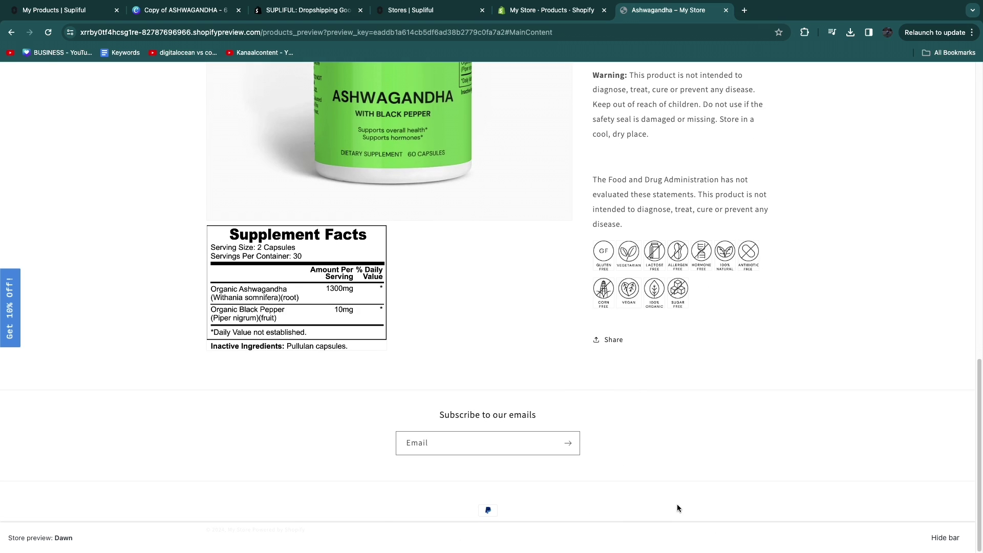
{"action": "scroll", "coordinate": [533, 384], "scroll_direction": "up", "scroll_amount": 8}
{"action": "scroll", "coordinate": [397, 487], "scroll_direction": "up", "scroll_amount": 3}
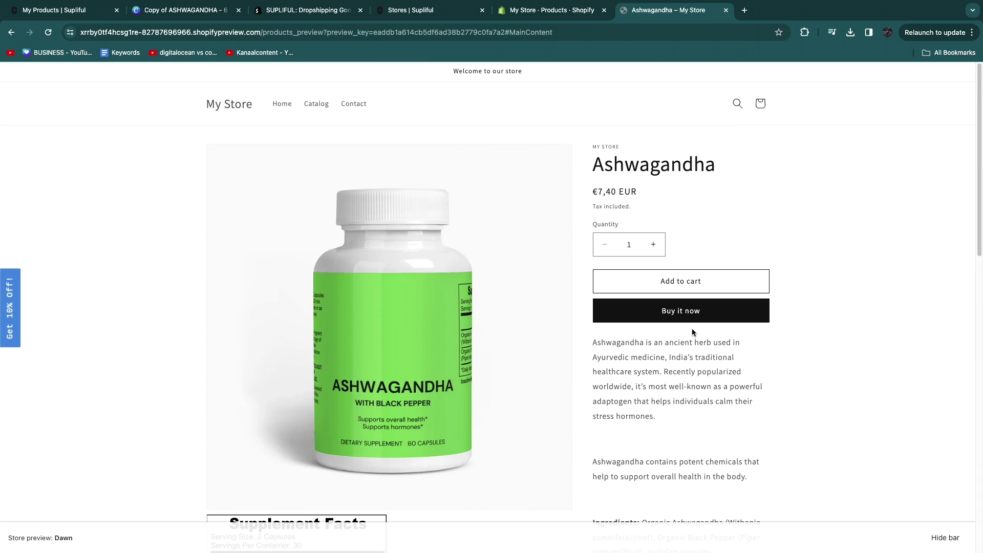
- Review Ashwagandha's €7.40 price, VOX4ASHW SKU and media in the Shopify admin
{"action": "left_click", "coordinate": [727, 10]}
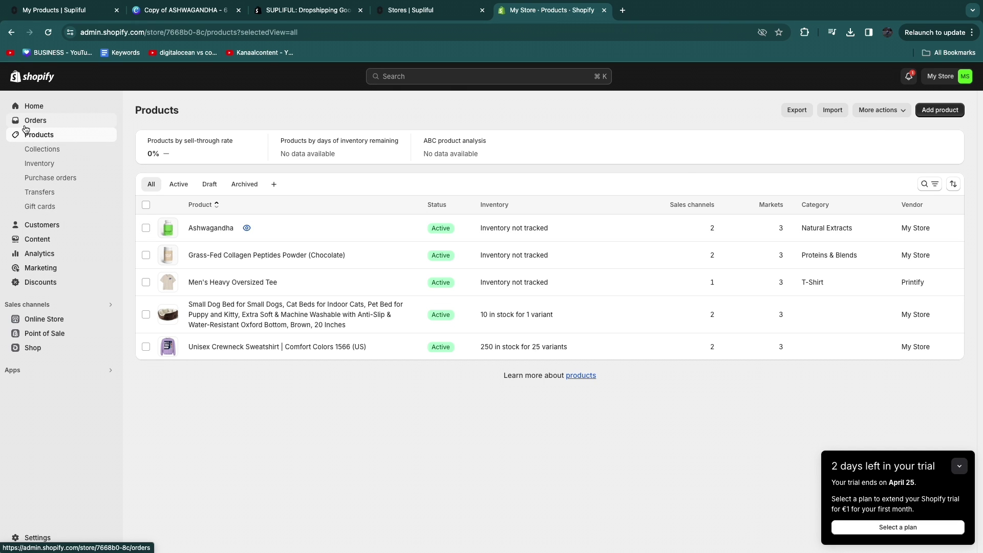
{"action": "left_click", "coordinate": [208, 229]}
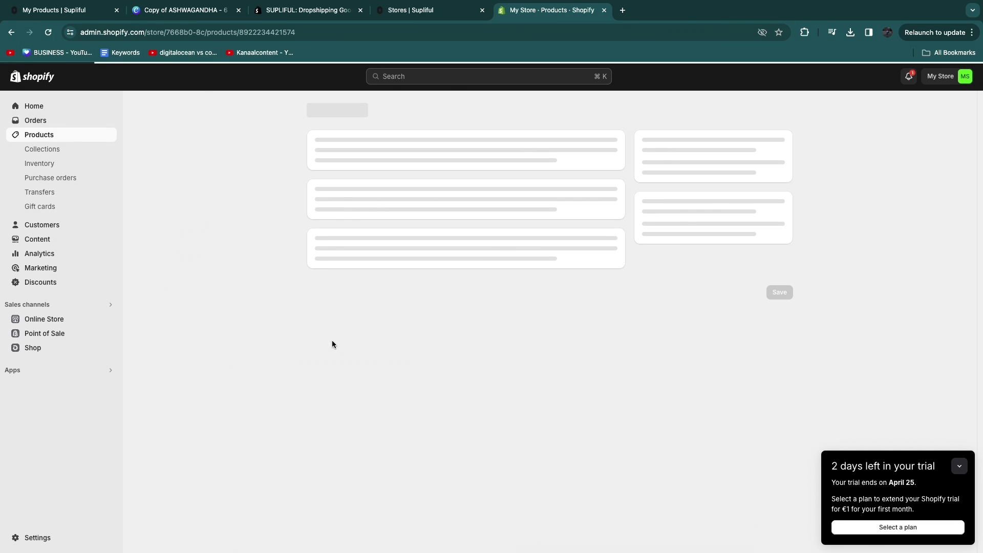
{"action": "scroll", "coordinate": [245, 481], "scroll_direction": "down", "scroll_amount": 5}
{"action": "scroll", "coordinate": [337, 402], "scroll_direction": "down", "scroll_amount": 7}
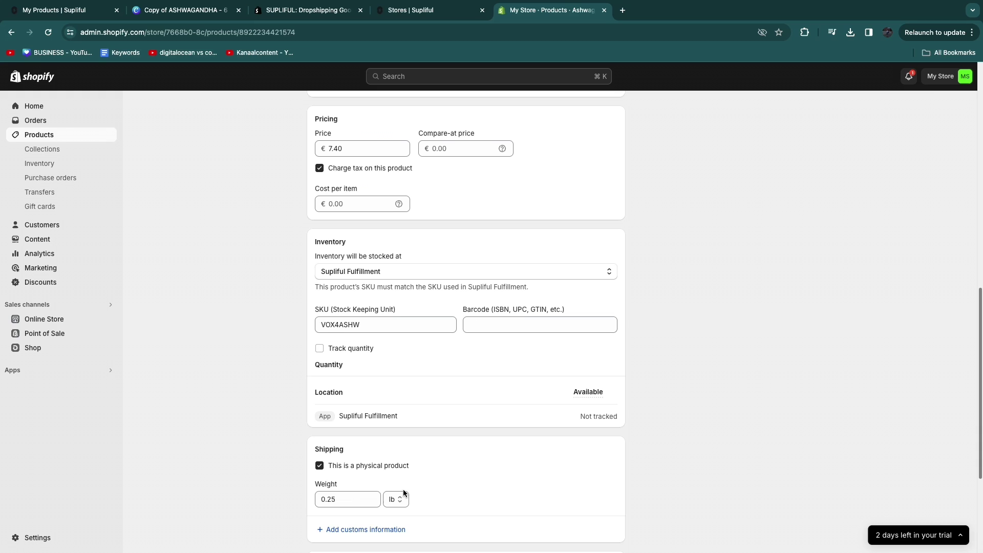
{"action": "scroll", "coordinate": [301, 322], "scroll_direction": "up", "scroll_amount": 7}
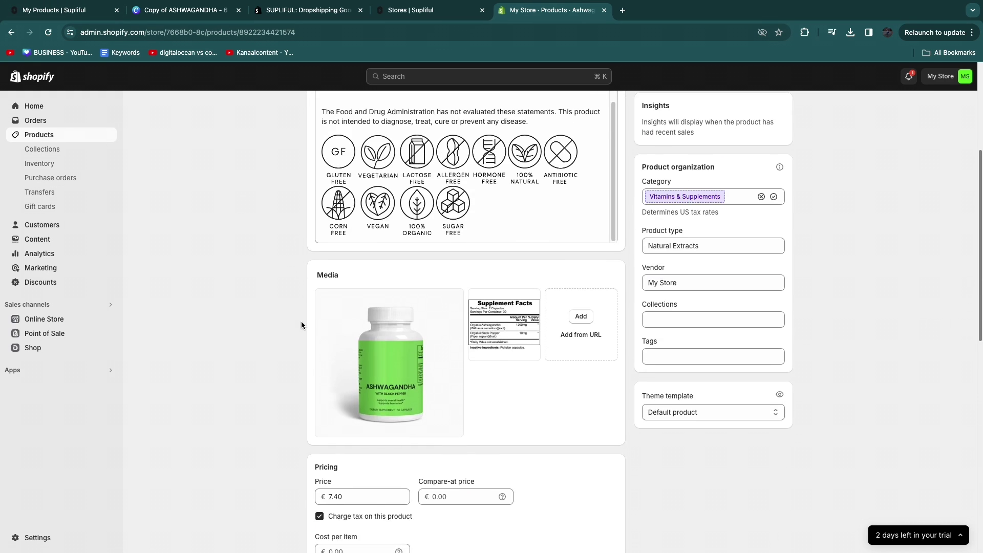
{"action": "scroll", "coordinate": [301, 321], "scroll_direction": "up", "scroll_amount": 5}
{"action": "left_click", "coordinate": [56, 10]}
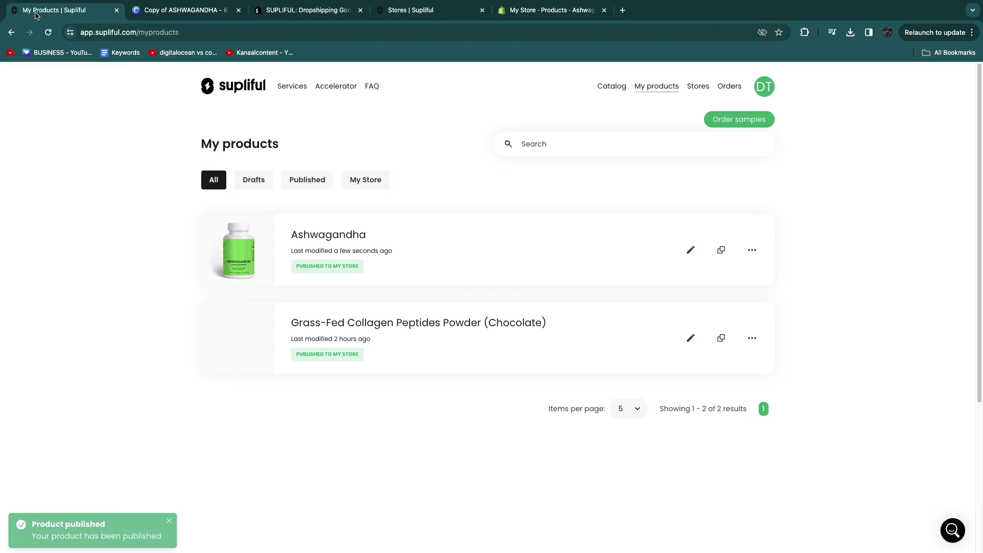
{"action": "left_click", "coordinate": [738, 92]}
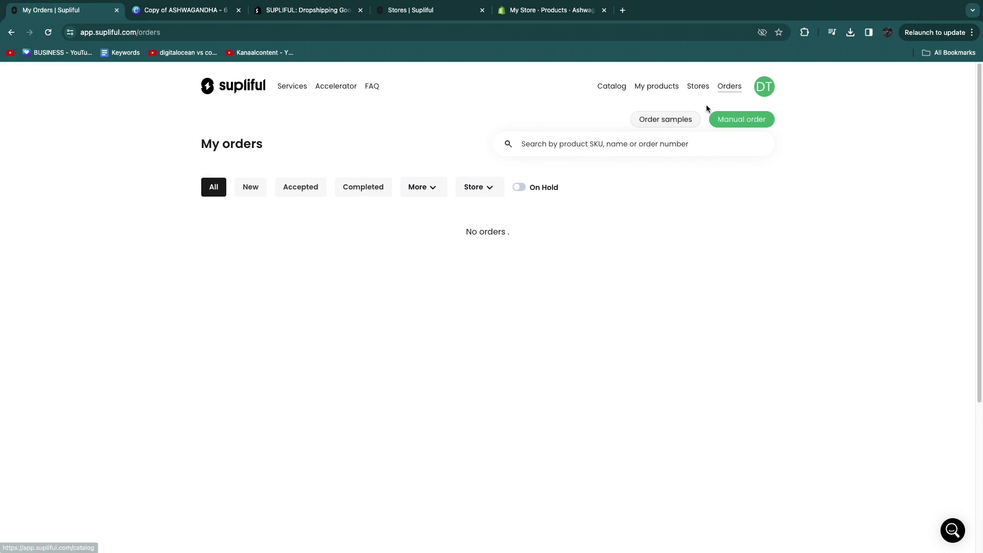
{"action": "left_click", "coordinate": [661, 88]}
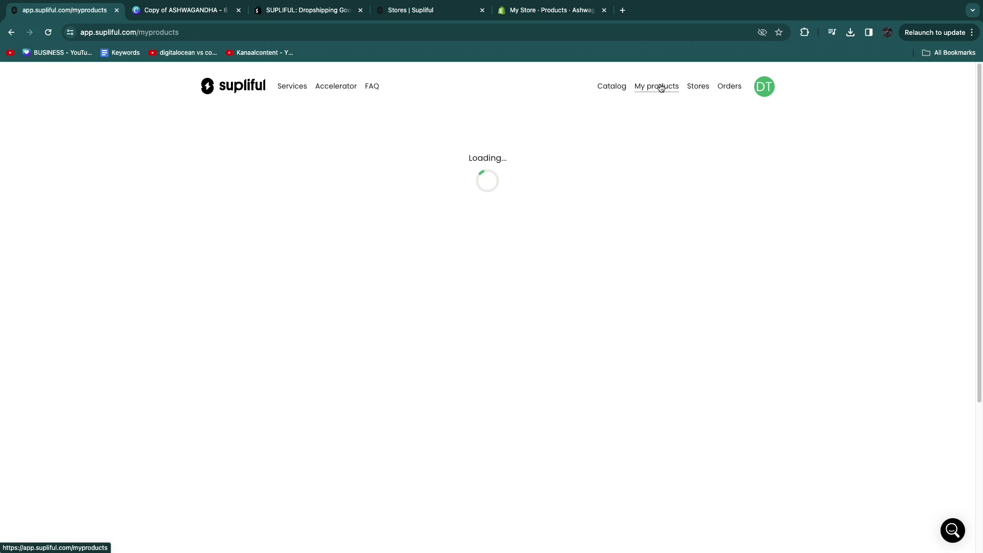